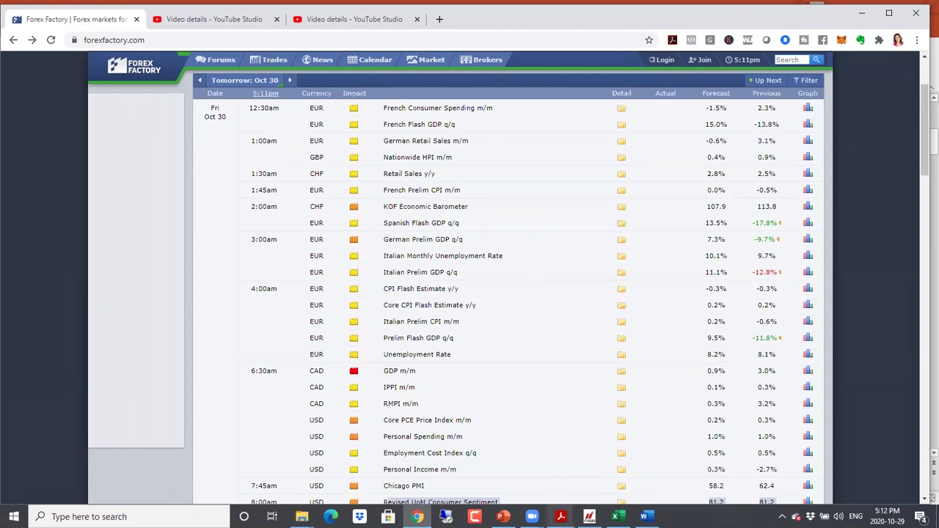
Switch from the Forex Factory calendar to the MetaTrader 4 OILUSD daily chart
{"action": "left_click", "coordinate": [589, 516]}
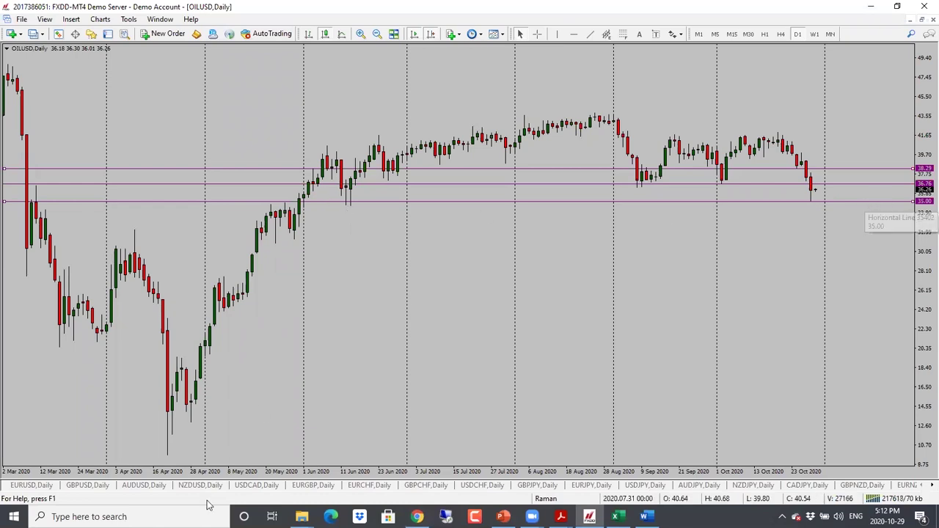
Show the EURUSD daily chart with its 1.17705, 1.17263, 1.16844 and 1.16123 levels
{"action": "left_click", "coordinate": [29, 485]}
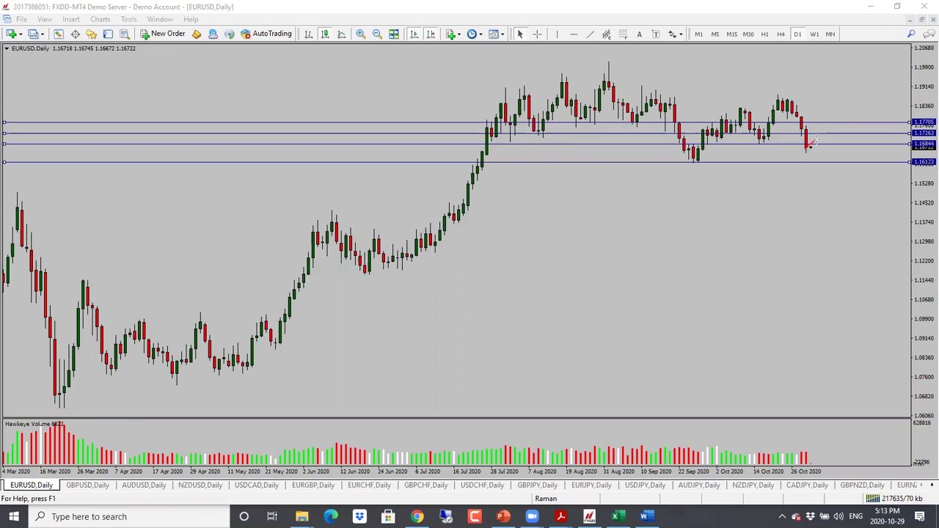
Sketch a projected price path and a September-lows line on EURUSD, then clear them
{"action": "left_click_drag", "start_coordinate": [815, 139], "coordinate": [824, 161]}
{"action": "left_click_drag", "start_coordinate": [684, 161], "coordinate": [909, 161]}
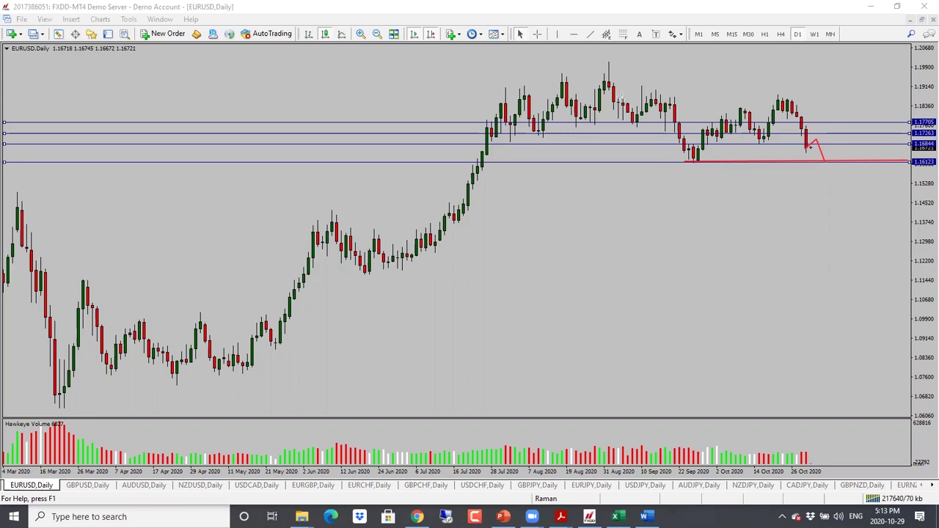
{"action": "key", "text": "Escape"}
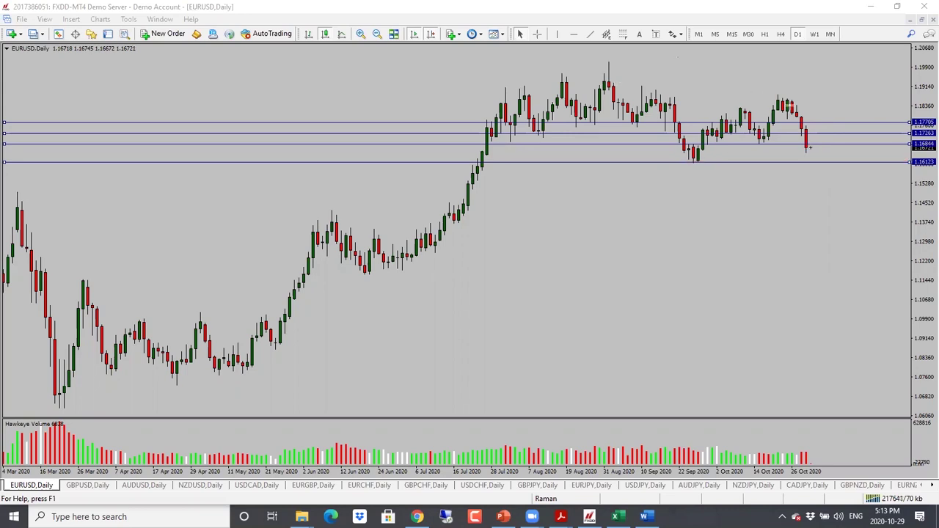
Zoom out to 2018 history and move the 1.17705 line down to 1.15723
{"action": "left_click", "coordinate": [376, 34]}
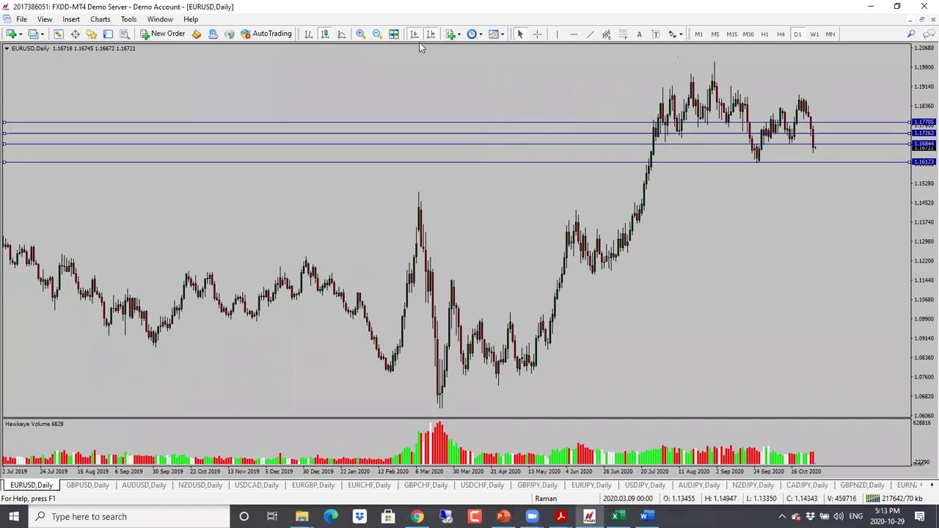
{"action": "left_click", "coordinate": [375, 34]}
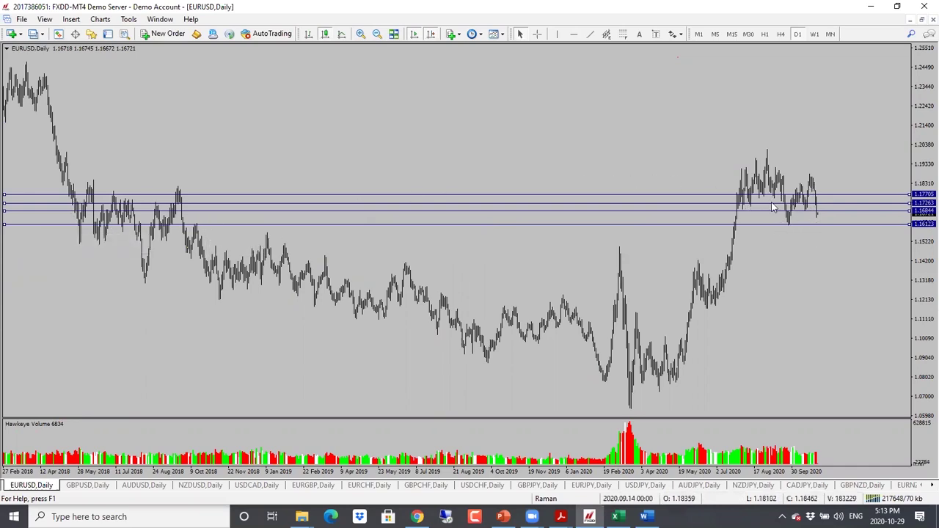
{"action": "left_click_drag", "start_coordinate": [896, 195], "coordinate": [905, 231]}
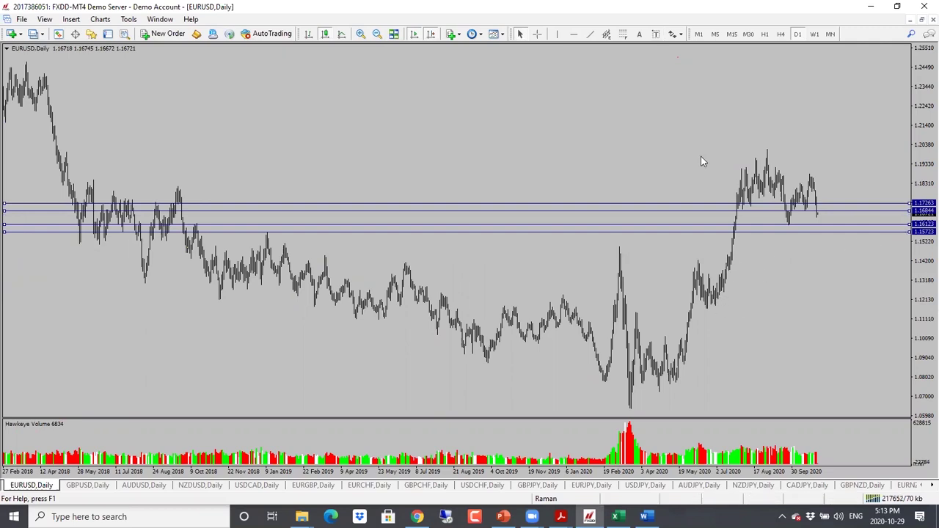
Zoom back in and raise the 1.16844 line slightly to 1.16984
{"action": "left_click", "coordinate": [359, 34]}
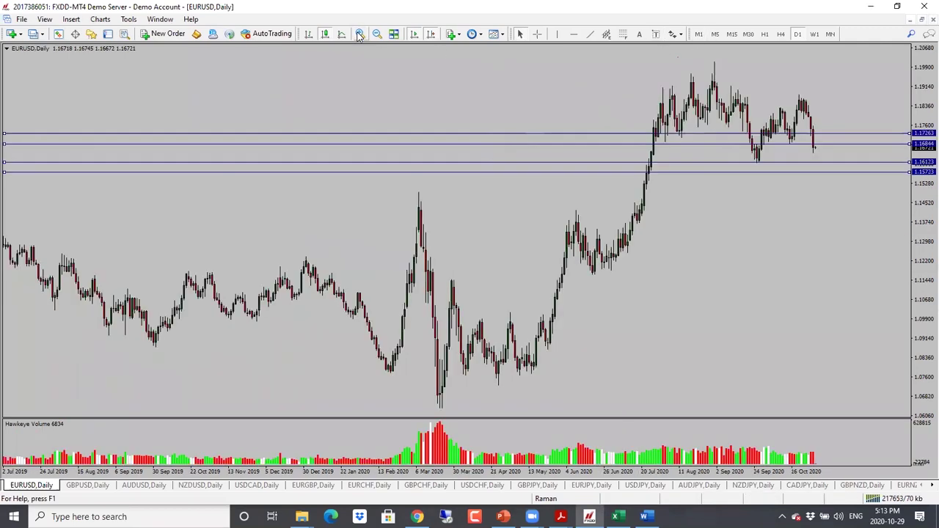
{"action": "left_click", "coordinate": [358, 34]}
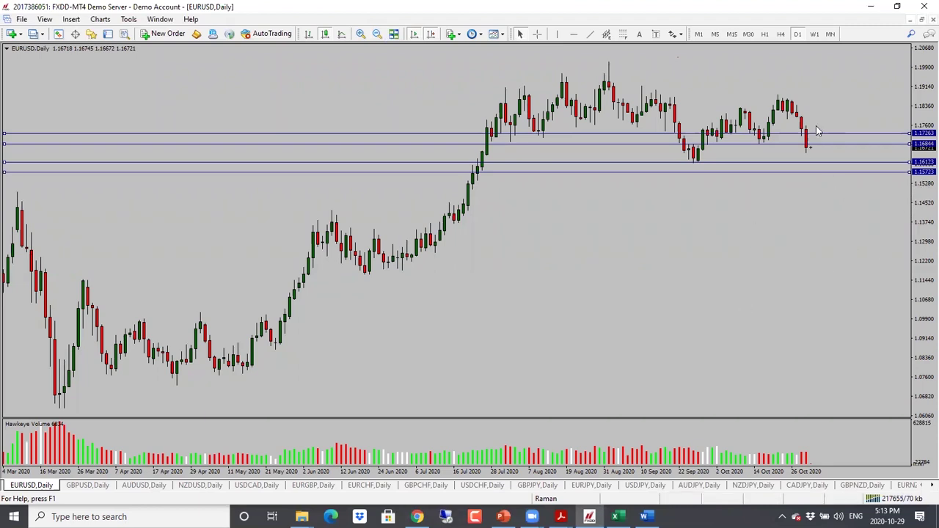
{"action": "left_click_drag", "start_coordinate": [820, 145], "coordinate": [817, 142]}
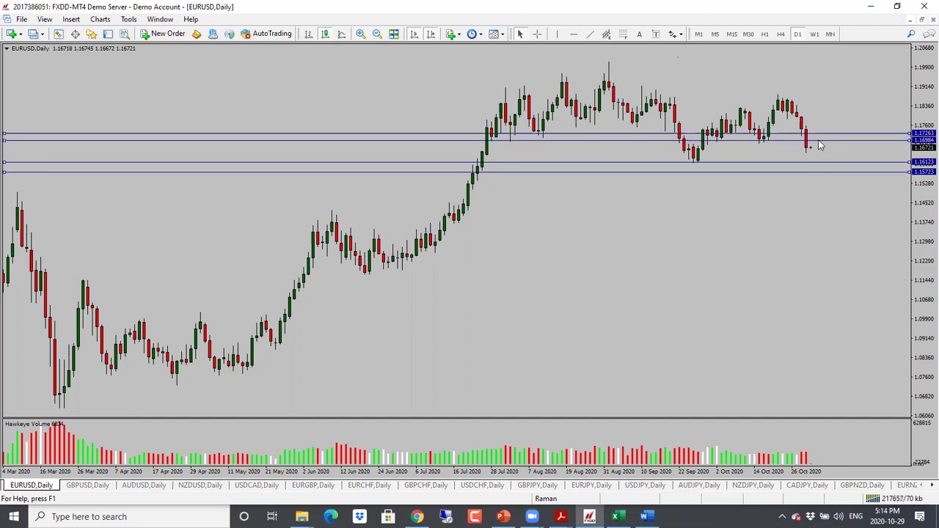
On GBPUSD daily, lower the 1.29284 line and bring the 1.30485 line to 1.29552
{"action": "left_click", "coordinate": [86, 486]}
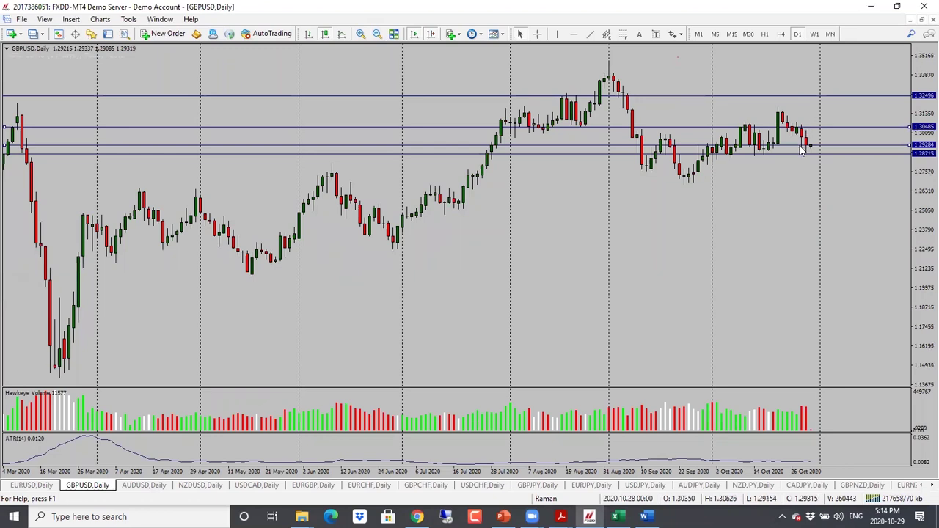
{"action": "left_click_drag", "start_coordinate": [839, 145], "coordinate": [838, 170]}
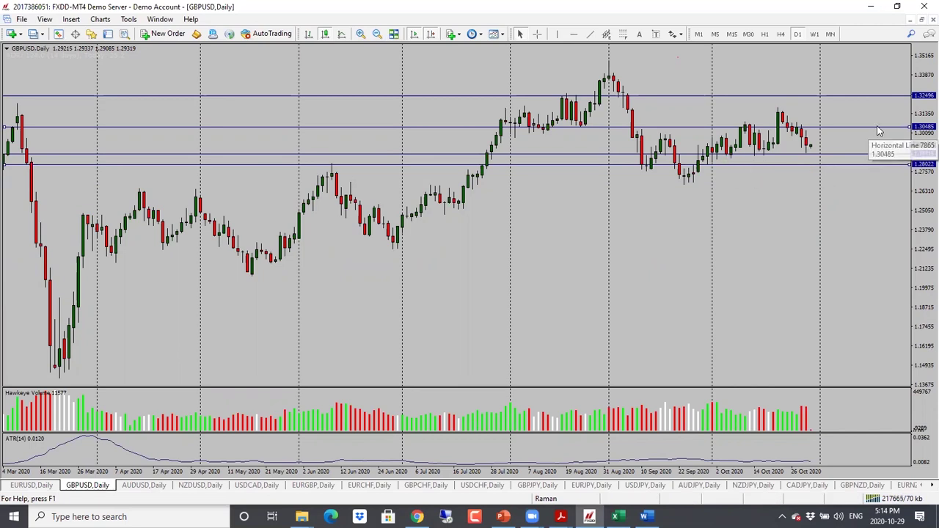
{"action": "left_click_drag", "start_coordinate": [881, 130], "coordinate": [877, 144]}
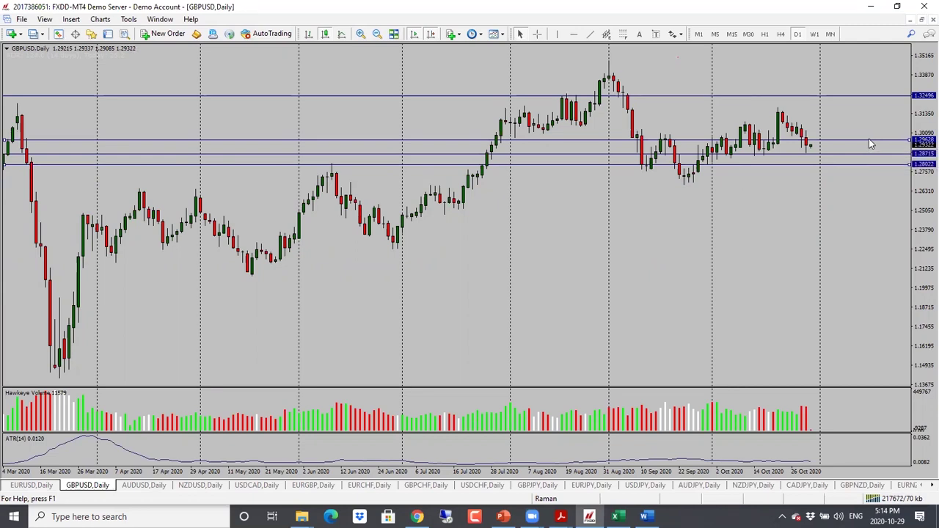
{"action": "left_click_drag", "start_coordinate": [869, 142], "coordinate": [868, 146]}
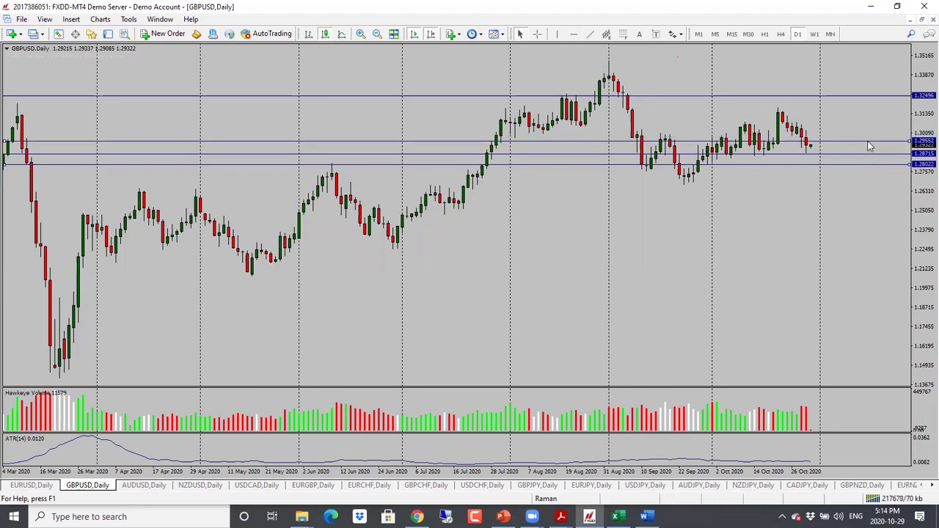
On the GBPUSD H1 candles, set the middle line to 1.29486, then go back to D1
{"action": "left_click", "coordinate": [762, 34]}
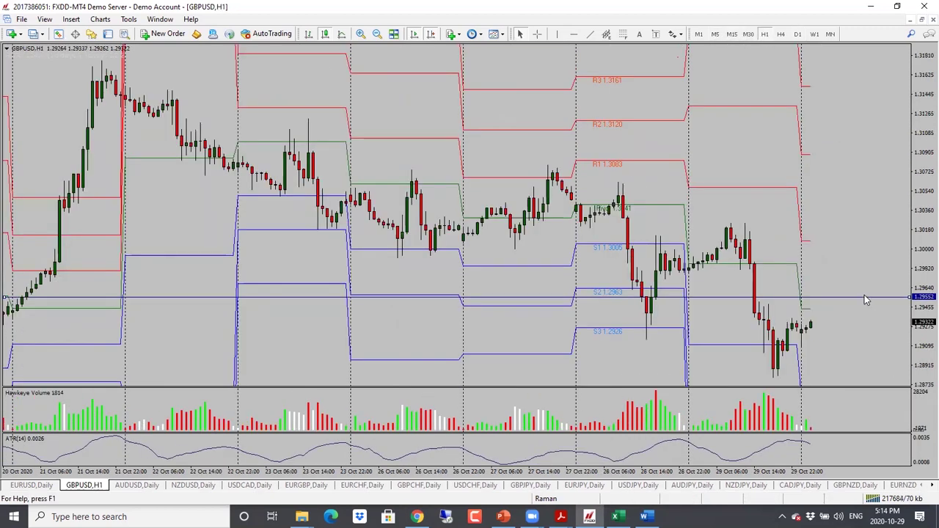
{"action": "left_click_drag", "start_coordinate": [864, 295], "coordinate": [859, 304]}
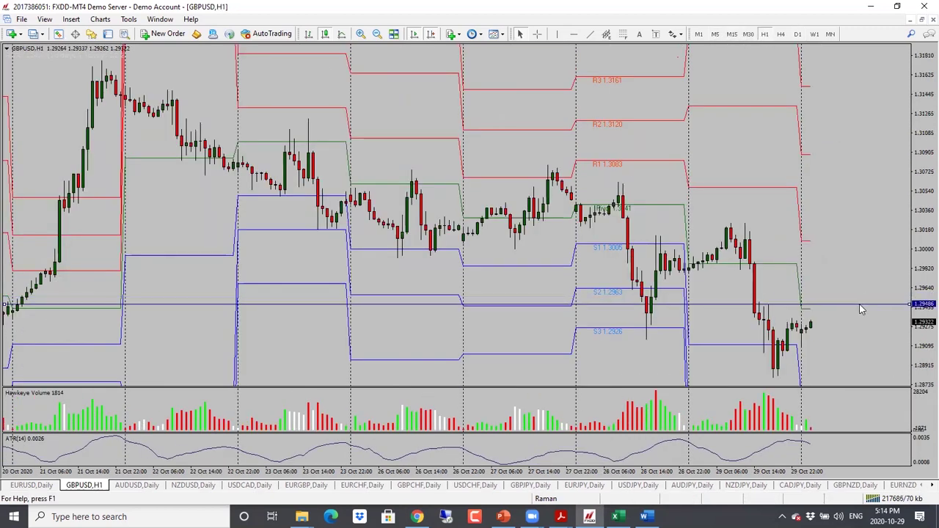
{"action": "left_click", "coordinate": [797, 35]}
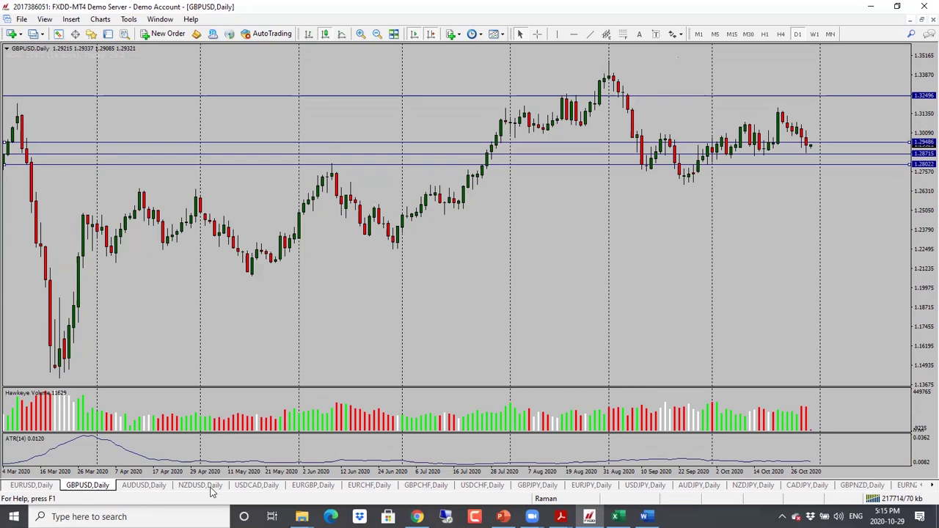
On AUDUSD daily, sketch channel lines along recent lows and highs, then delete them
{"action": "left_click", "coordinate": [150, 487]}
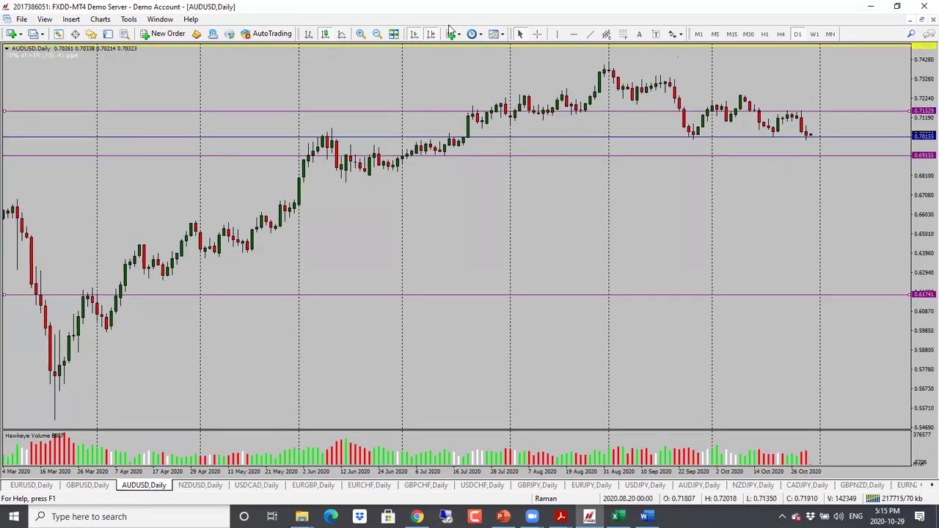
{"action": "left_click", "coordinate": [590, 33]}
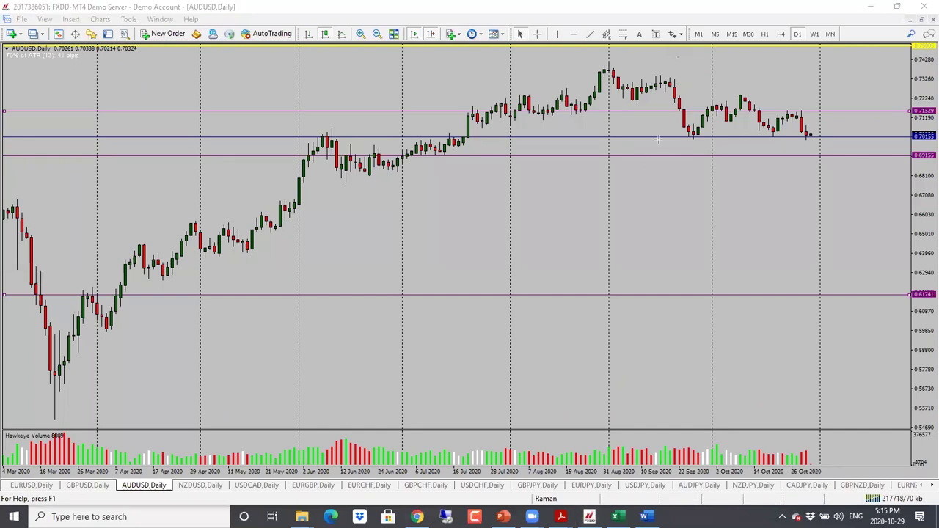
{"action": "left_click_drag", "start_coordinate": [667, 136], "coordinate": [899, 138]}
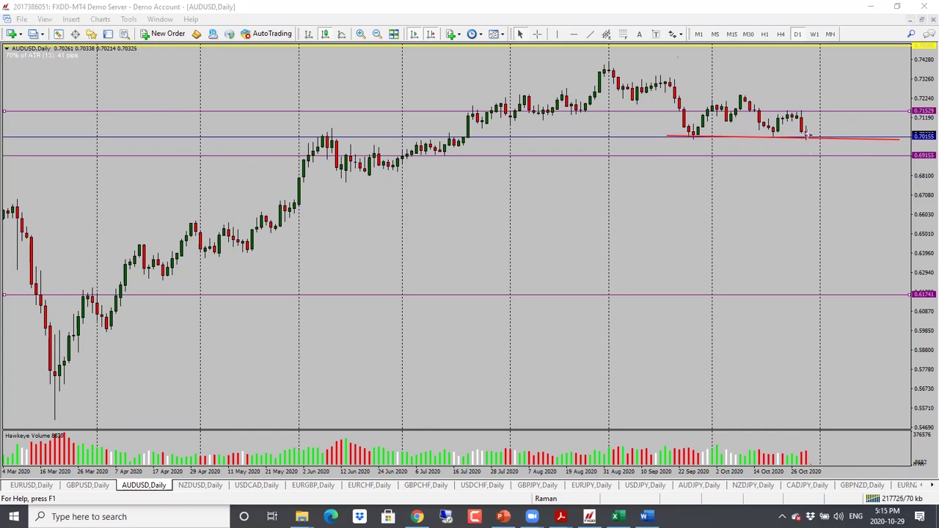
{"action": "left_click_drag", "start_coordinate": [812, 138], "coordinate": [825, 93]}
{"action": "left_click_drag", "start_coordinate": [702, 95], "coordinate": [901, 97]}
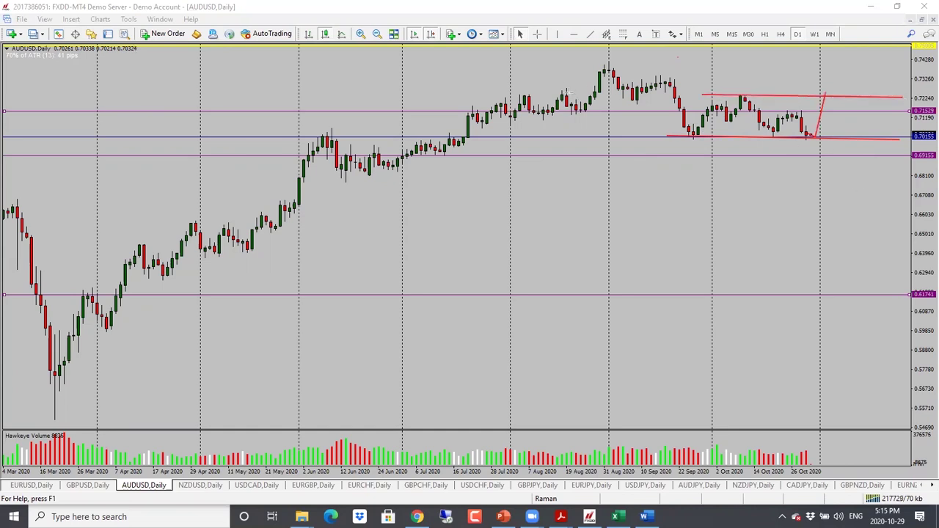
{"action": "key", "text": "BackSpace"}
{"action": "key", "text": "BackSpace"}
{"action": "key", "text": "BackSpace"}
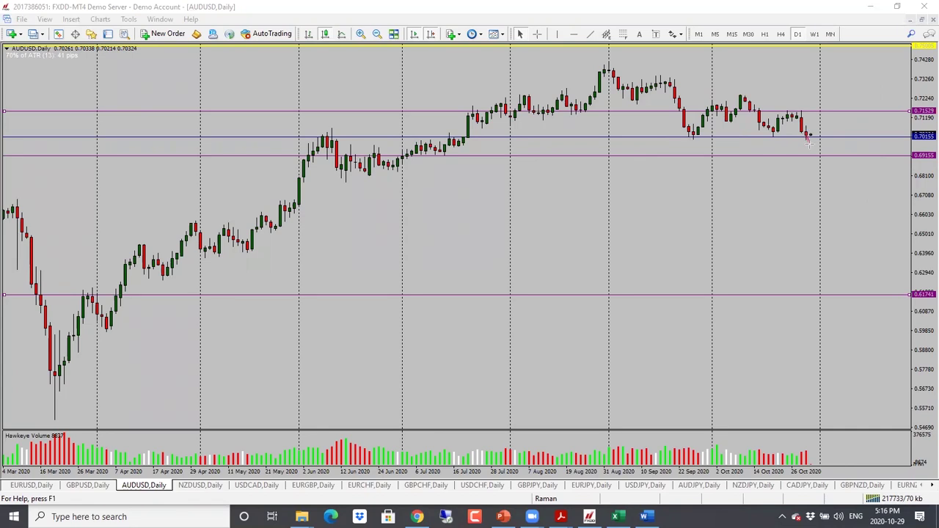
Raise the AUDUSD 0.61741 support line to 0.68250, then bring up NZDUSD daily
{"action": "left_click_drag", "start_coordinate": [819, 150], "coordinate": [834, 176]}
{"action": "key", "text": "BackSpace"}
{"action": "left_click_drag", "start_coordinate": [907, 294], "coordinate": [872, 172]}
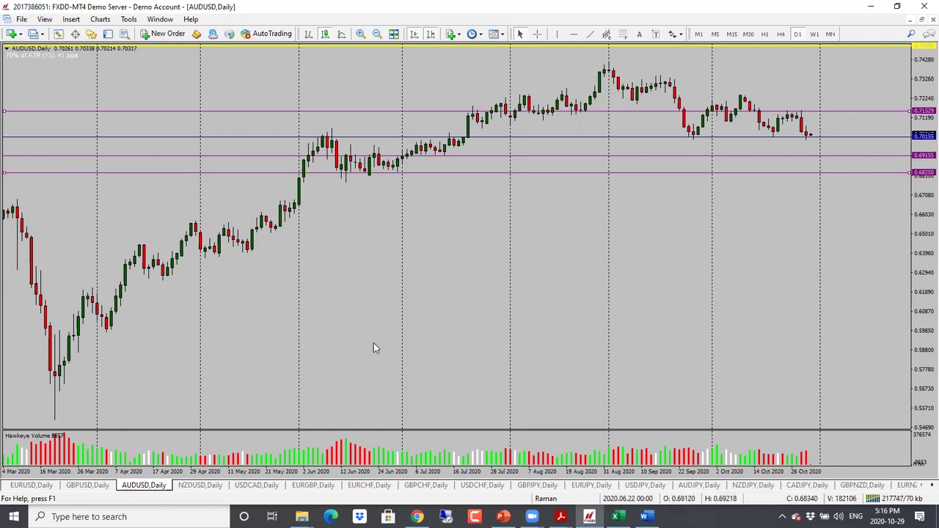
{"action": "left_click", "coordinate": [188, 485]}
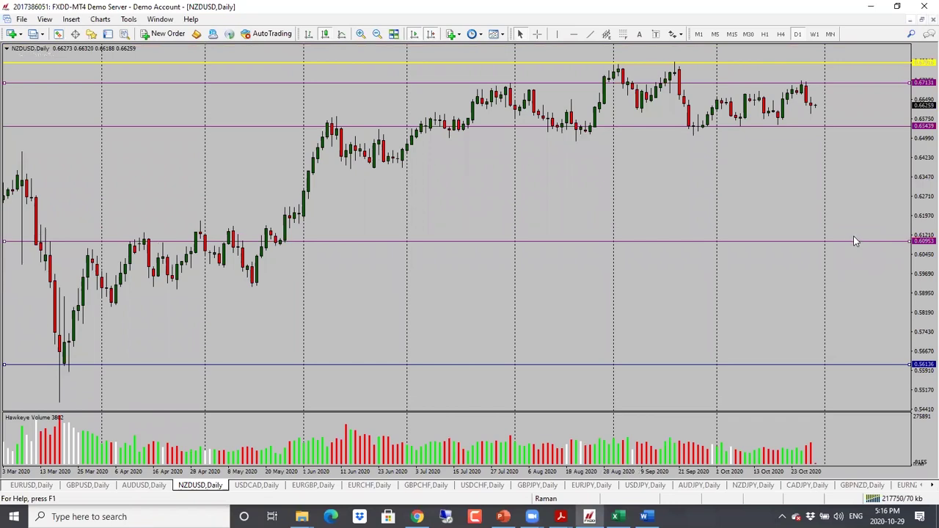
Raise the NZDUSD 0.60953 line to 0.65896 and erase the red sketched arrow and line
{"action": "left_click_drag", "start_coordinate": [853, 240], "coordinate": [834, 117]}
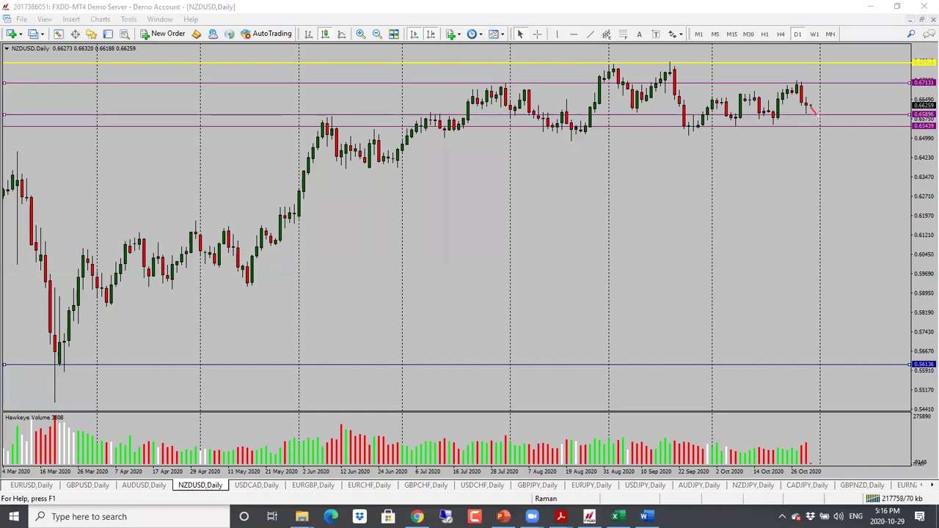
{"action": "left_click_drag", "start_coordinate": [814, 111], "coordinate": [826, 79]}
{"action": "left_click_drag", "start_coordinate": [759, 127], "coordinate": [903, 130]}
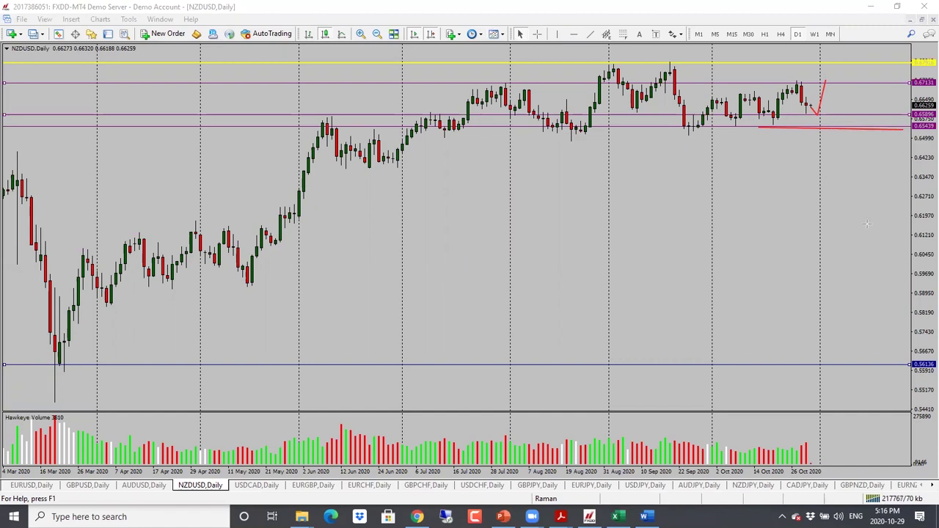
{"action": "key", "text": "Delete"}
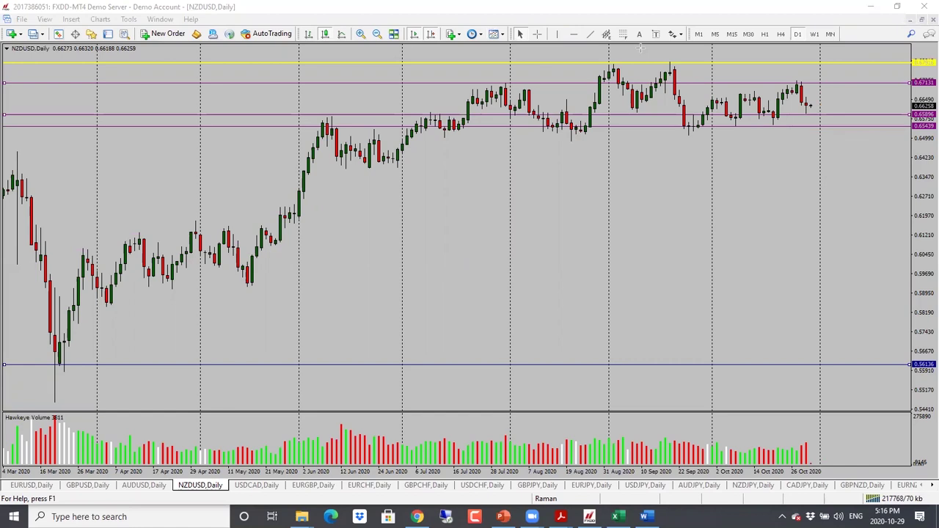
On USDCAD daily, lower the top resistance line to 1.33941 and clear a test sketch
{"action": "left_click", "coordinate": [265, 485]}
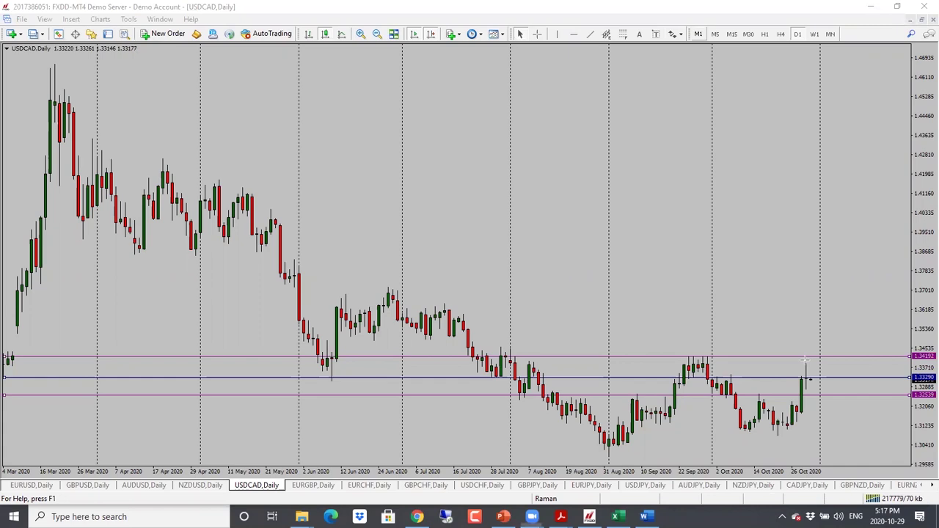
{"action": "left_click_drag", "start_coordinate": [875, 358], "coordinate": [876, 362]}
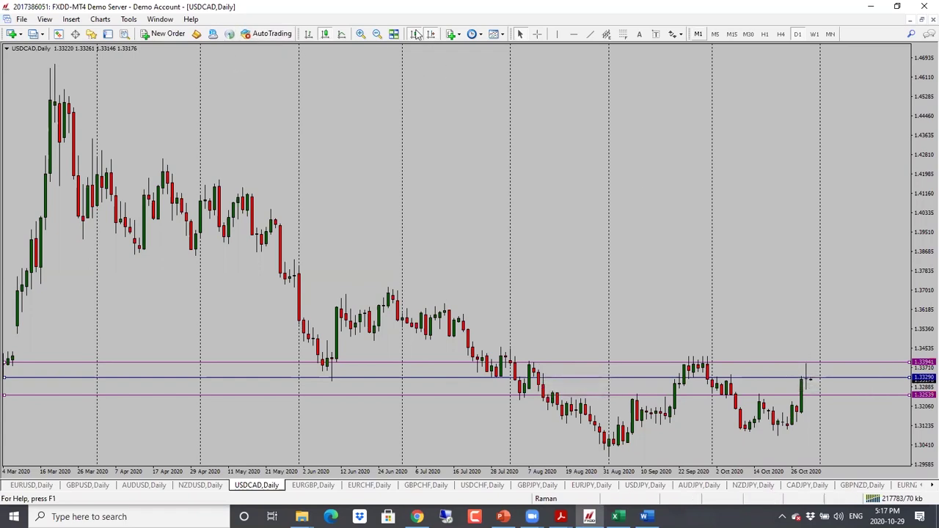
{"action": "left_click", "coordinate": [377, 34]}
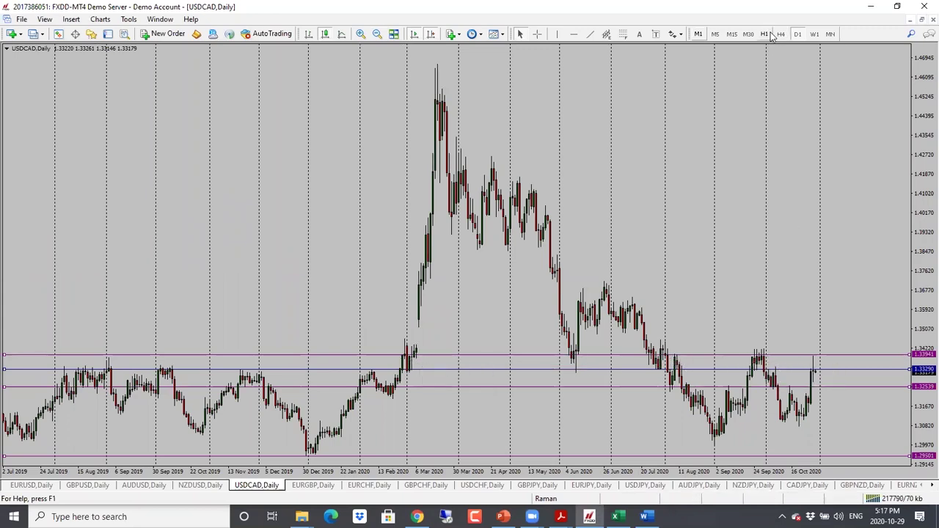
{"action": "left_click", "coordinate": [360, 35]}
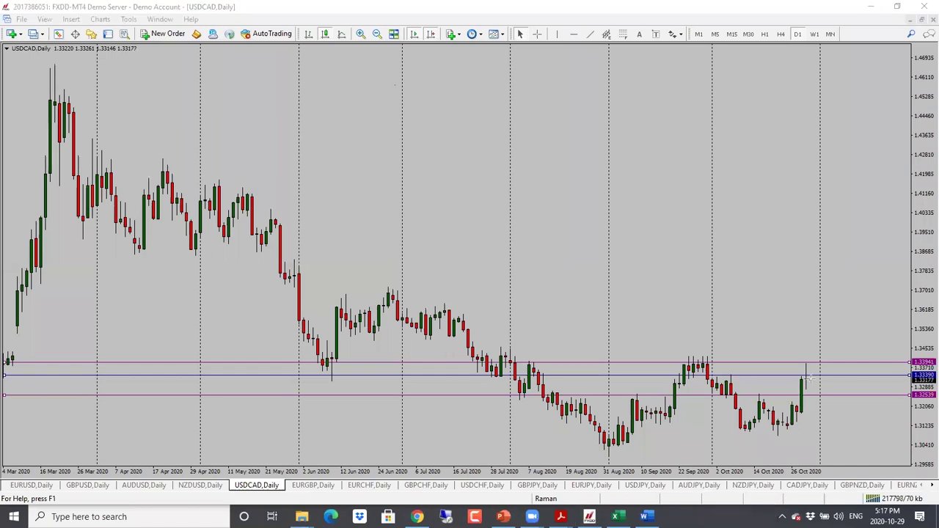
{"action": "left_click_drag", "start_coordinate": [816, 373], "coordinate": [824, 422]}
{"action": "key", "text": "Escape"}
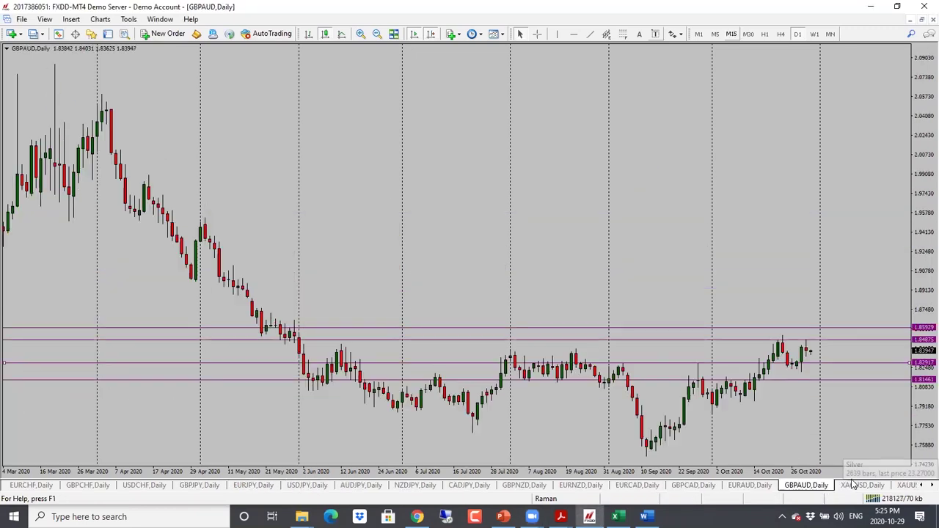
On XAGUSD, check H1, lower the 22.79 support line to 22.57, then open XAUUSD daily
{"action": "left_click", "coordinate": [857, 486]}
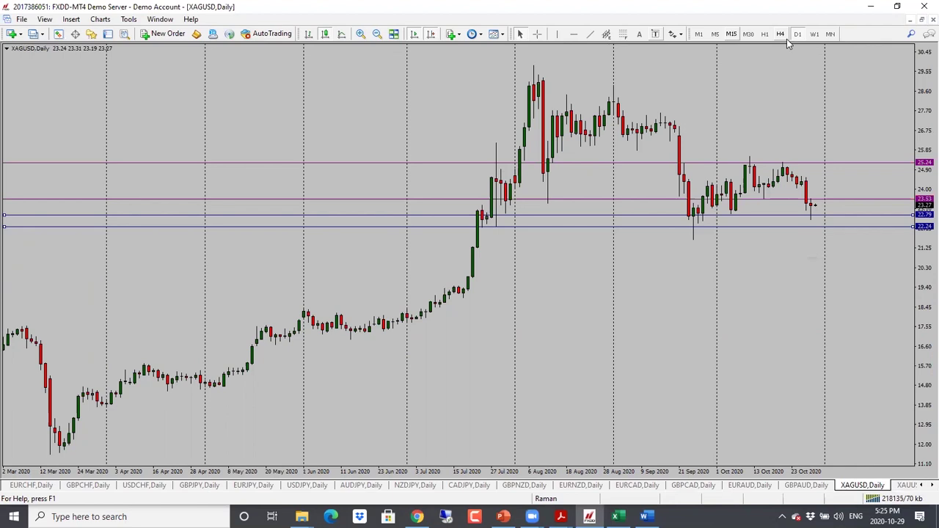
{"action": "left_click", "coordinate": [764, 34]}
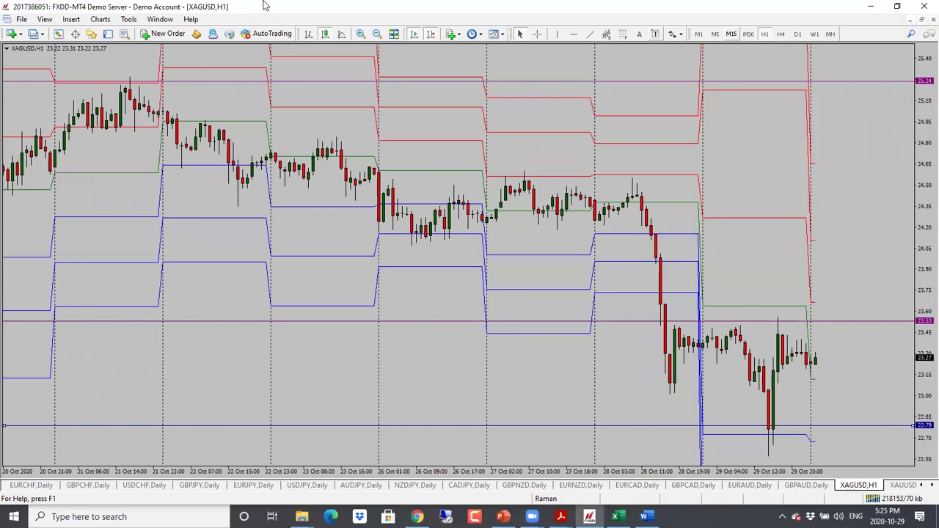
{"action": "left_click", "coordinate": [797, 34]}
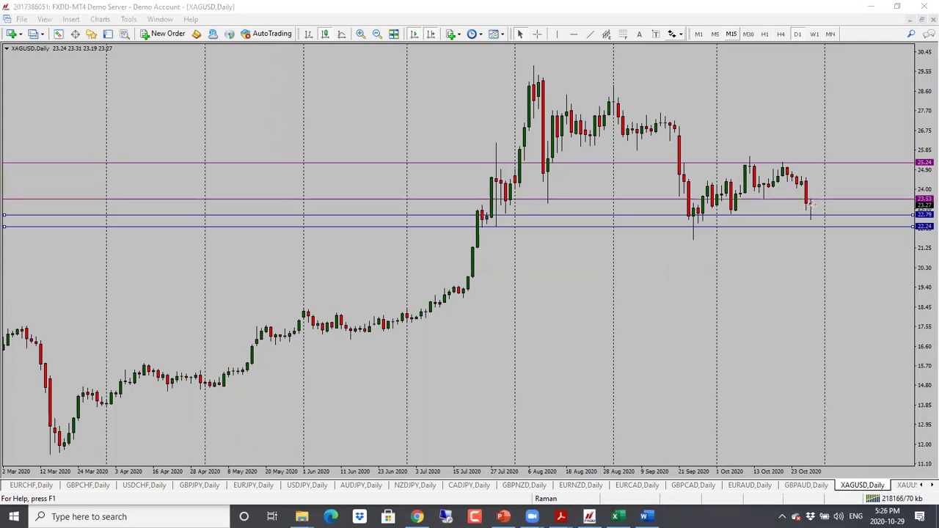
{"action": "left_click_drag", "start_coordinate": [820, 196], "coordinate": [830, 241]}
{"action": "key", "text": "ctrl+z"}
{"action": "left_click_drag", "start_coordinate": [840, 216], "coordinate": [841, 224]}
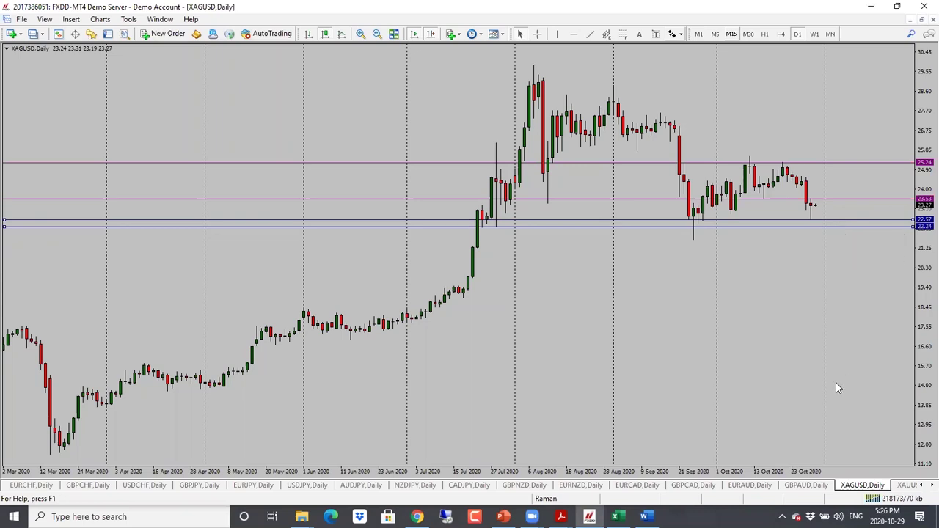
{"action": "left_click", "coordinate": [899, 486]}
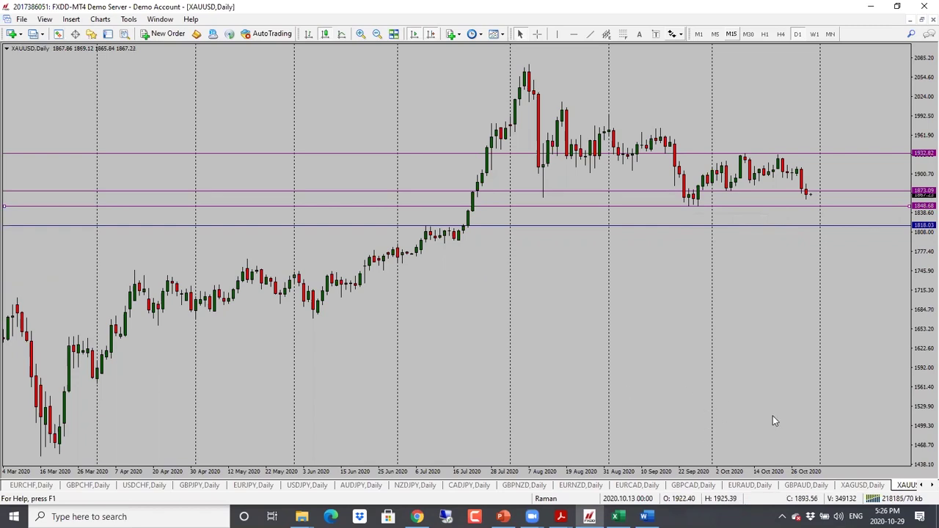
Scroll the chart tab bar to reveal the OILUSD, COPPER and BTCUSD tabs
{"action": "left_click", "coordinate": [922, 487]}
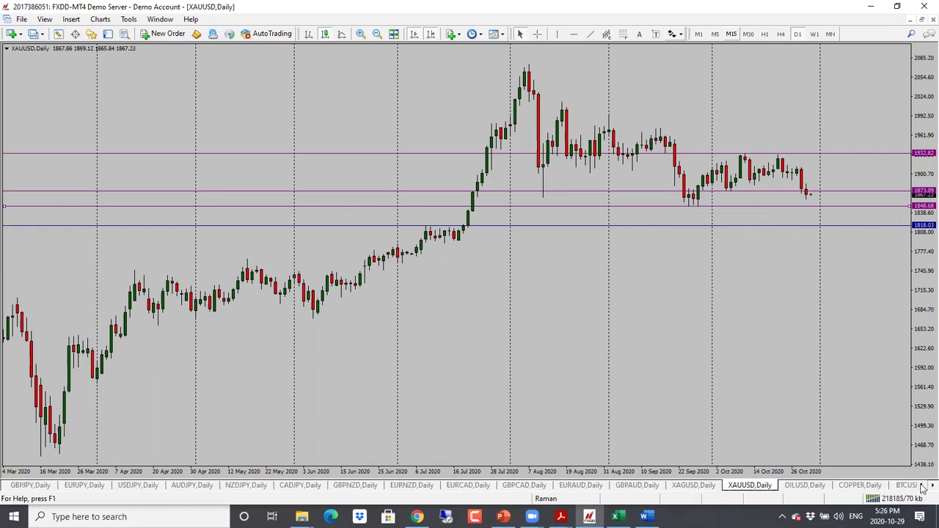
{"action": "left_click", "coordinate": [923, 487]}
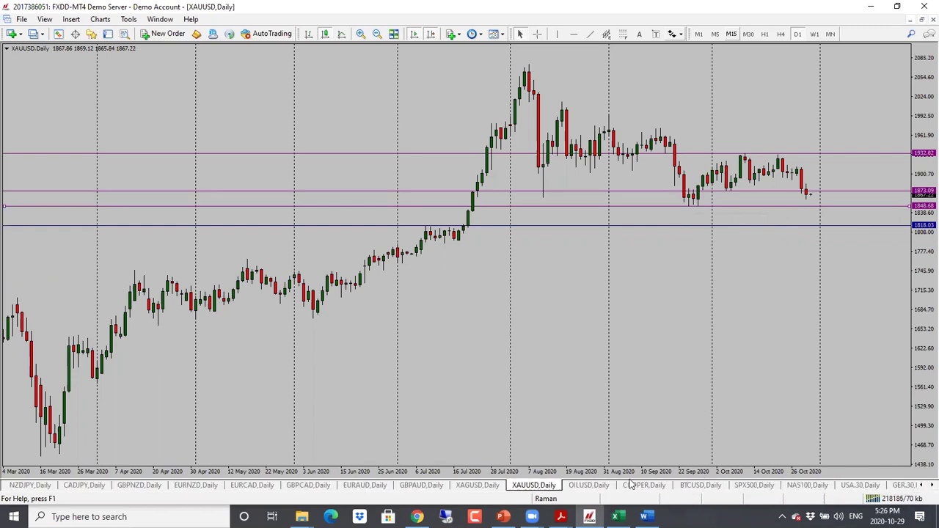
On the OILUSD daily chart, sketch a projected bounce and a freehand mark near 36.76
{"action": "left_click", "coordinate": [589, 487]}
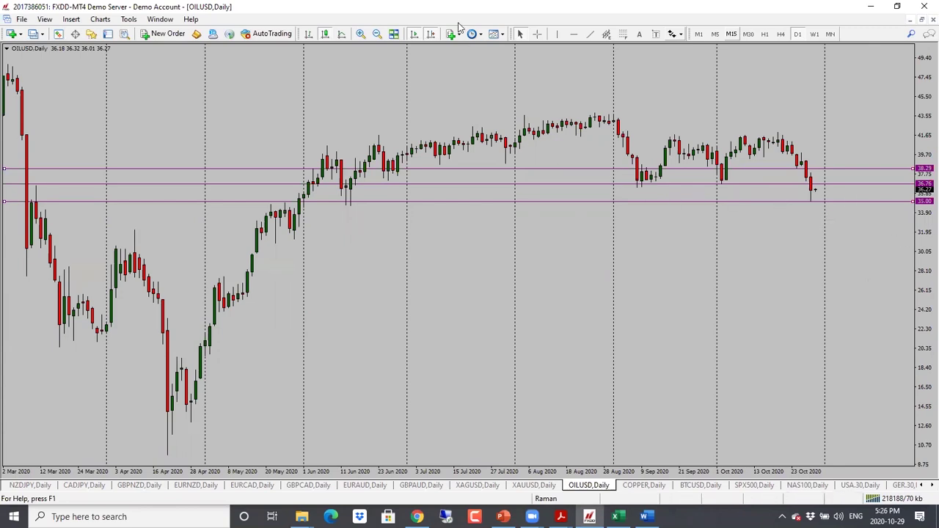
{"action": "key", "text": "ctrl+2"}
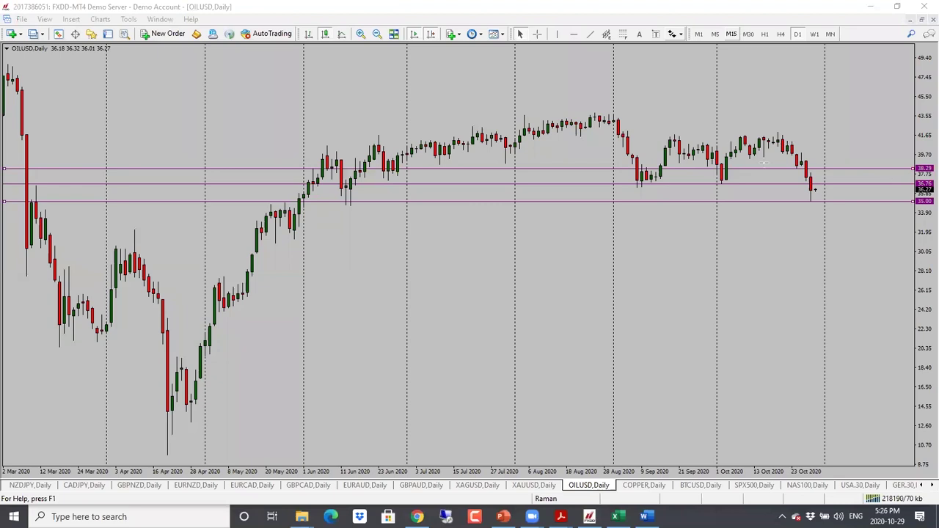
{"action": "mouse_move", "coordinate": [815, 189]}
{"action": "left_mouse_down"}
{"action": "mouse_move", "coordinate": [825, 182]}
{"action": "mouse_move", "coordinate": [844, 232]}
{"action": "left_mouse_up"}
{"action": "left_click_drag", "start_coordinate": [635, 185], "coordinate": [910, 185]}
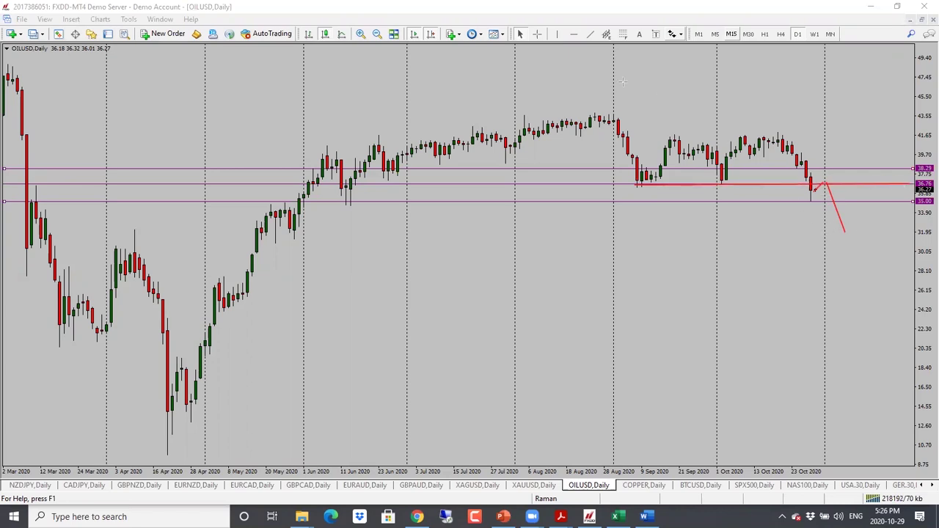
Erase the sketches and lower the 38.29 resistance line to about 34.19
{"action": "key", "text": "Escape"}
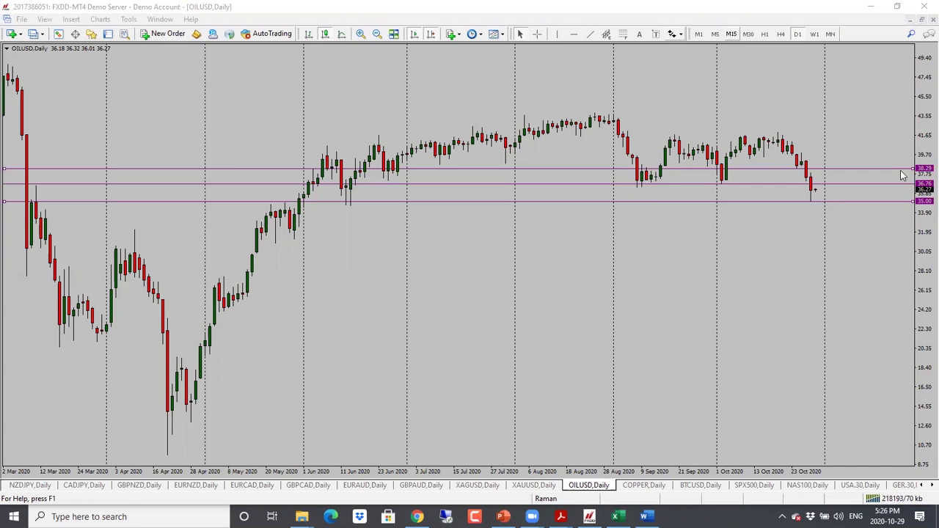
{"action": "left_click_drag", "start_coordinate": [902, 171], "coordinate": [901, 210]}
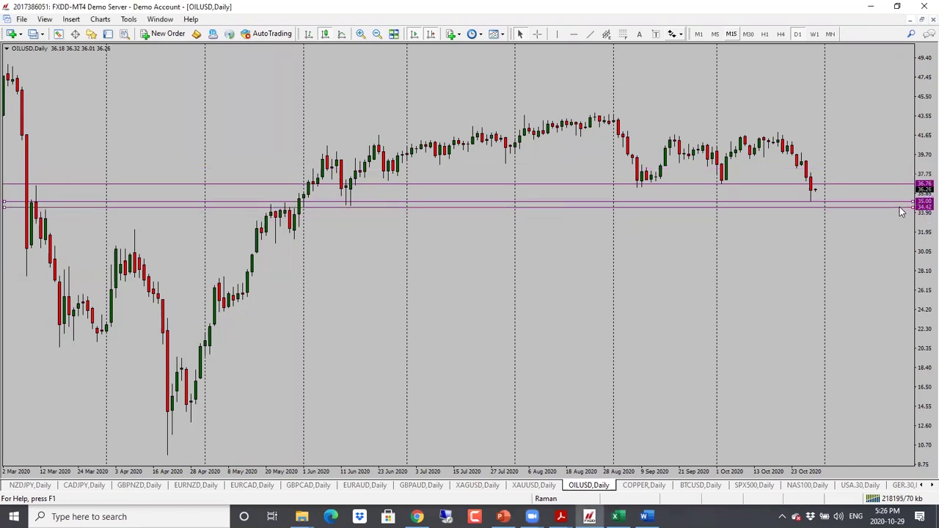
{"action": "left_click_drag", "start_coordinate": [901, 212], "coordinate": [902, 214]}
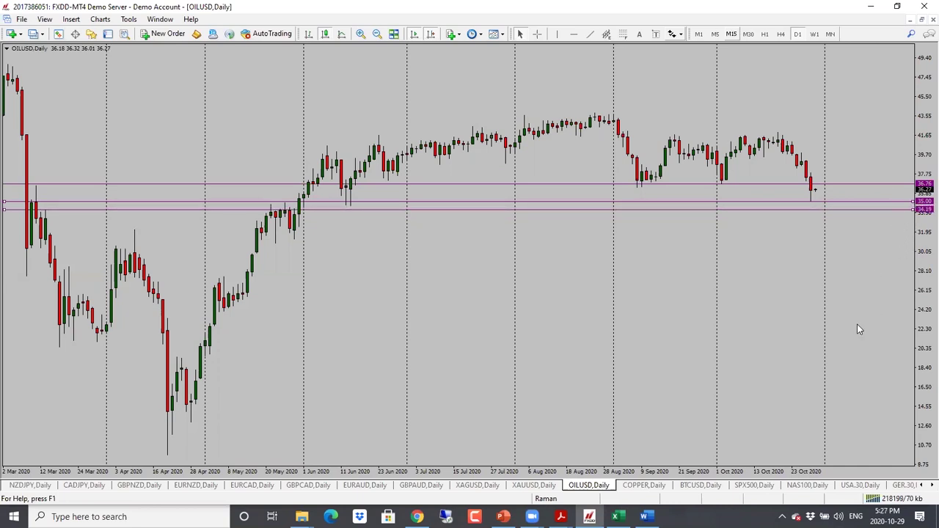
On the COPPER daily chart, sketch a latest-price line and an upward move, then erase them
{"action": "left_click", "coordinate": [648, 486]}
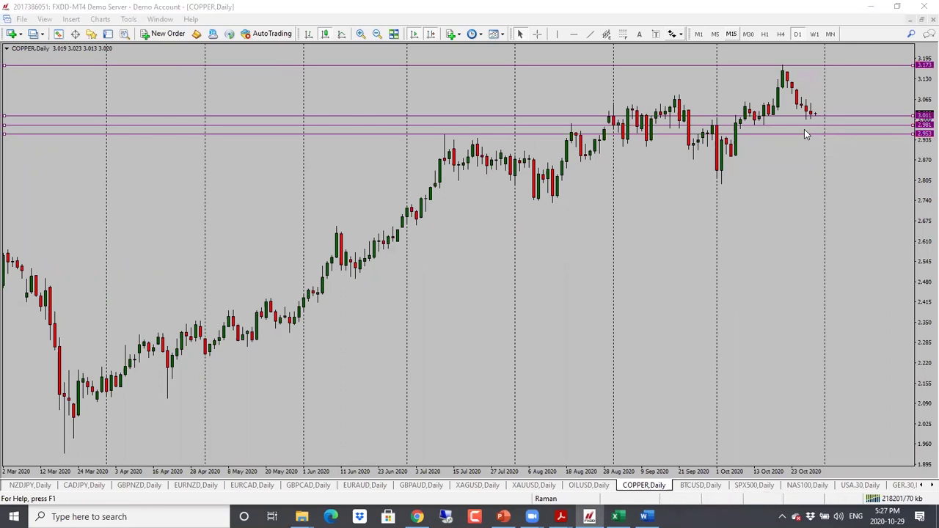
{"action": "left_click_drag", "start_coordinate": [796, 115], "coordinate": [875, 116]}
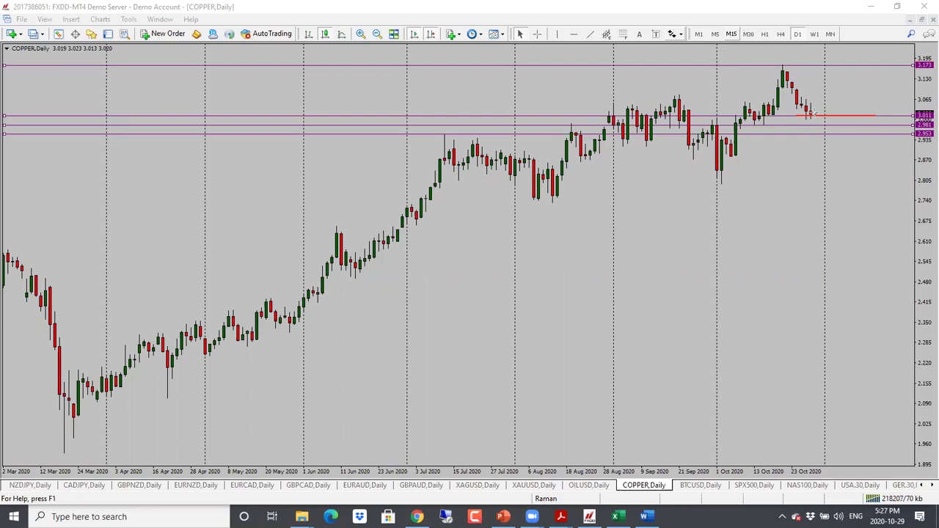
{"action": "left_click_drag", "start_coordinate": [814, 119], "coordinate": [831, 69]}
{"action": "key", "text": "BackSpace"}
{"action": "key", "text": "BackSpace"}
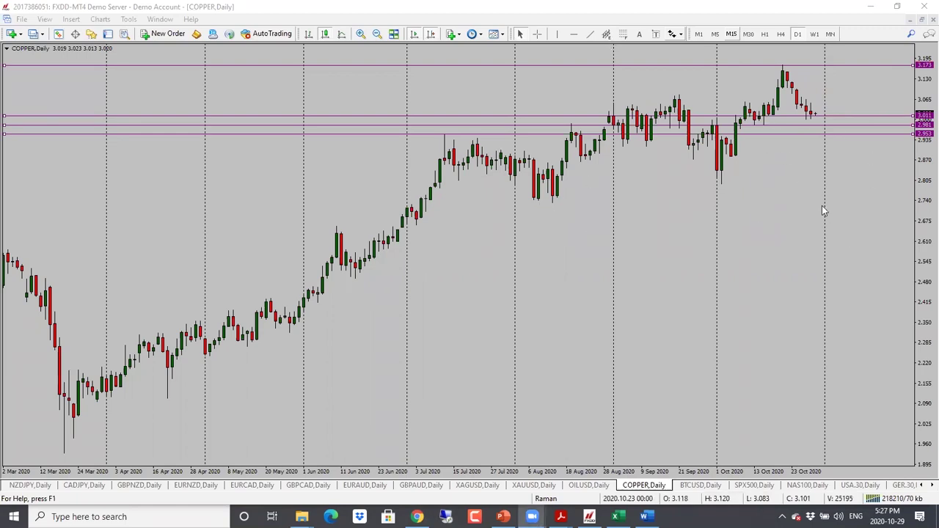
On the BTCUSD daily chart, lower the 13434.941 line to about 12897.578; sketch and undo a projection
{"action": "left_click", "coordinate": [699, 484]}
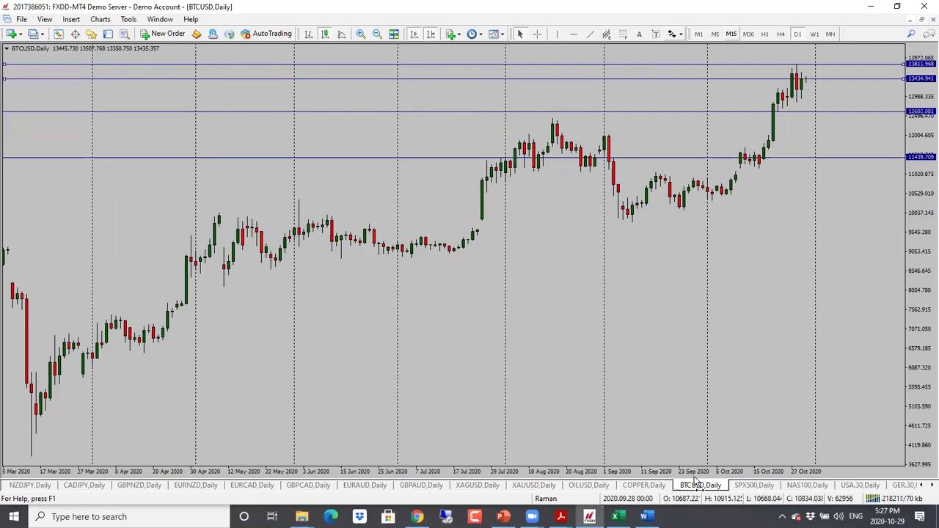
{"action": "left_click_drag", "start_coordinate": [842, 79], "coordinate": [847, 102]}
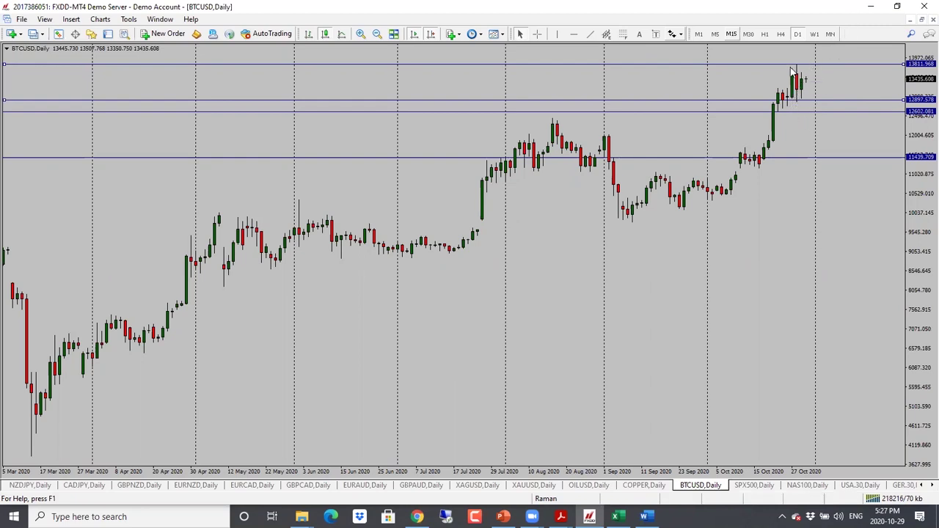
{"action": "key", "text": "ctrl+1"}
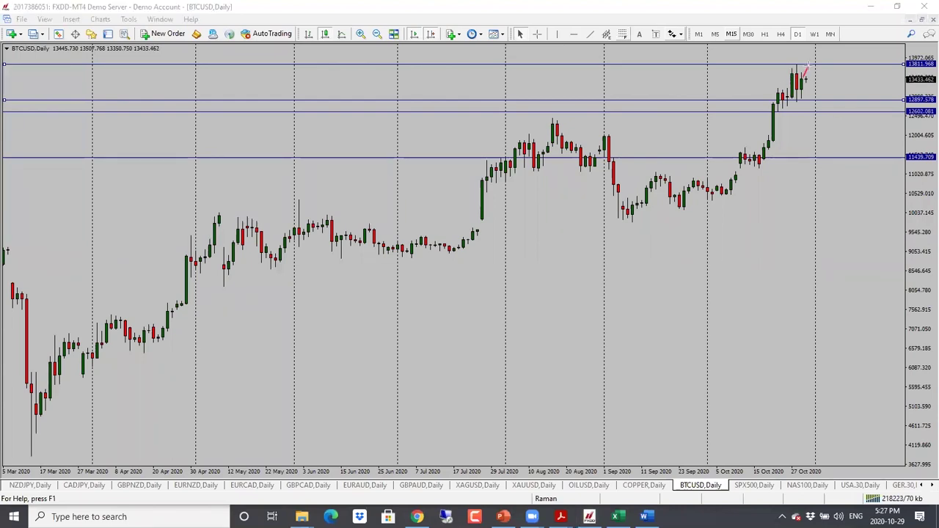
{"action": "mouse_move", "coordinate": [803, 76]}
{"action": "left_mouse_down"}
{"action": "mouse_move", "coordinate": [812, 71]}
{"action": "mouse_move", "coordinate": [831, 107]}
{"action": "left_mouse_up"}
{"action": "key", "text": "ctrl+z"}
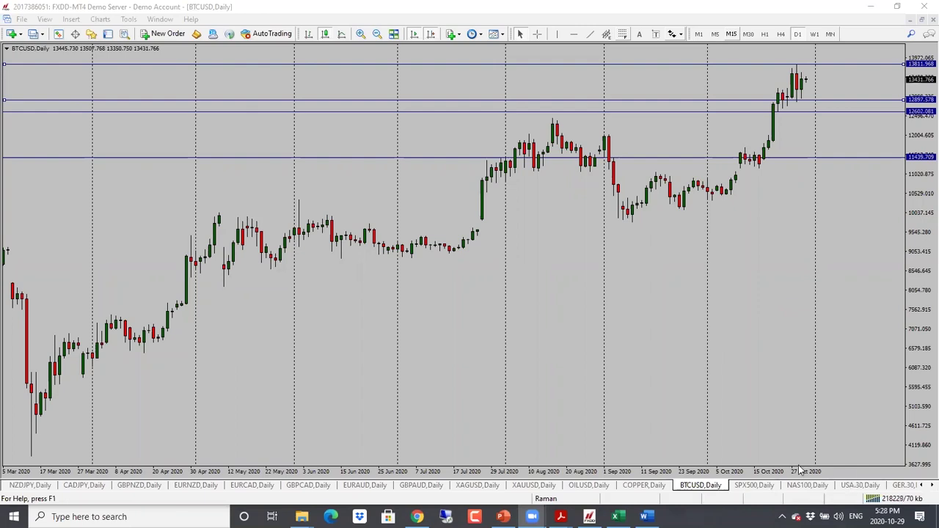
On the SPX500 daily chart, sketch a projected drop toward lower support, then undo it
{"action": "left_click", "coordinate": [754, 485]}
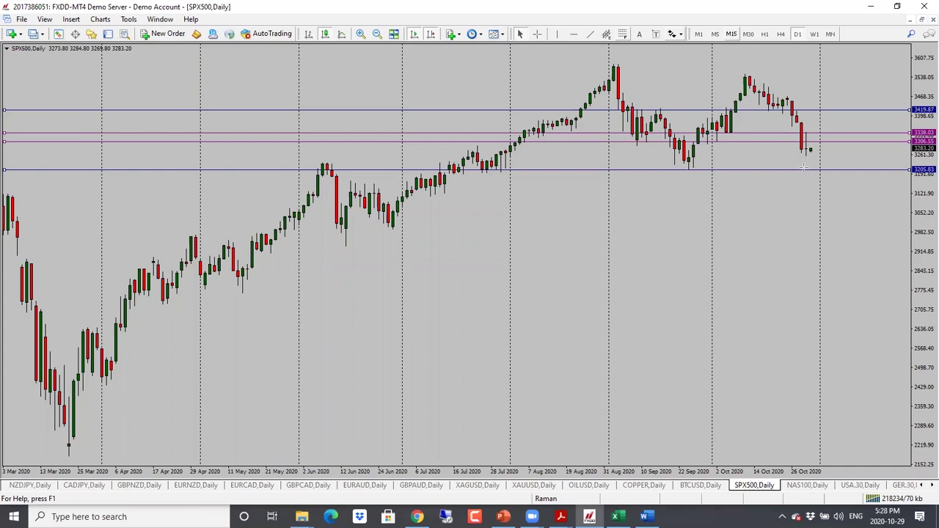
{"action": "left_click_drag", "start_coordinate": [817, 142], "coordinate": [832, 181]}
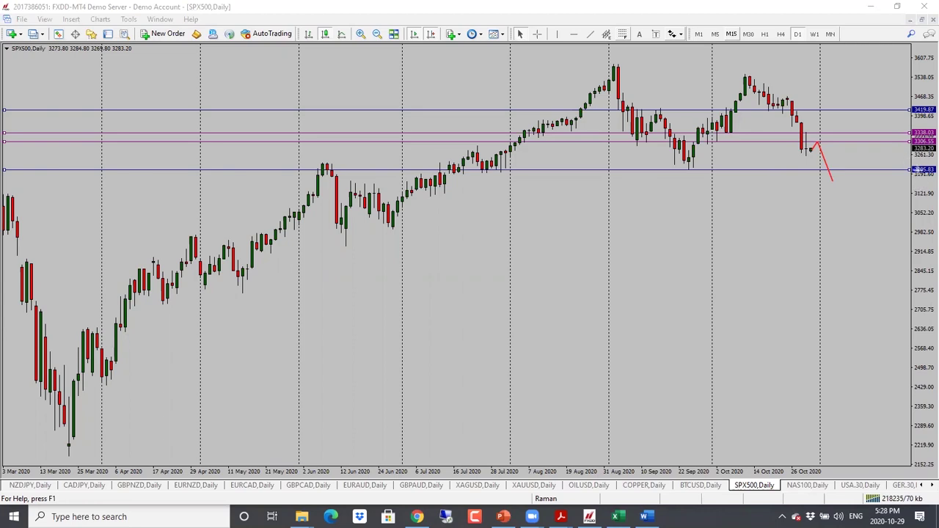
{"action": "key", "text": "ctrl+z"}
Set NAS100 daily levels to 11131.81 (blue) and 11471.72 (magenta); sketch and clear a rebound
{"action": "left_click", "coordinate": [821, 486]}
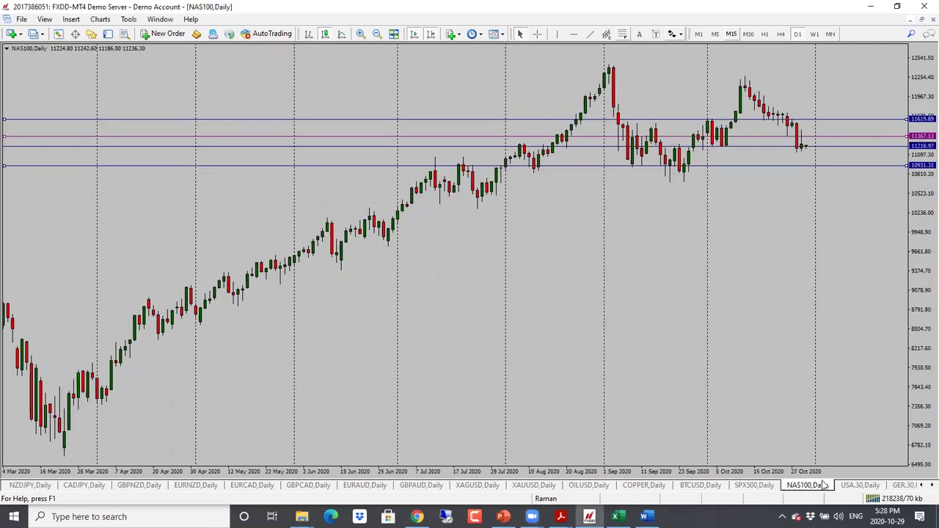
{"action": "left_click_drag", "start_coordinate": [872, 147], "coordinate": [881, 157]}
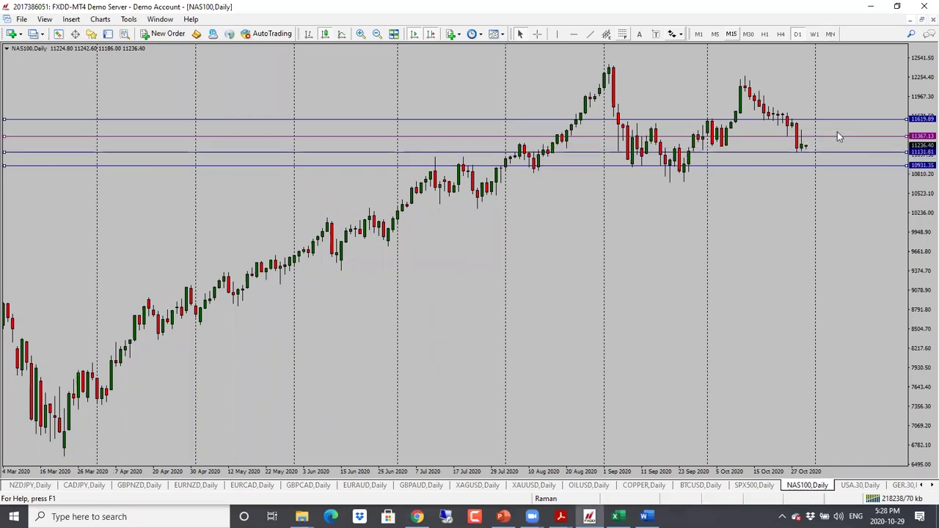
{"action": "left_click_drag", "start_coordinate": [838, 136], "coordinate": [837, 129]}
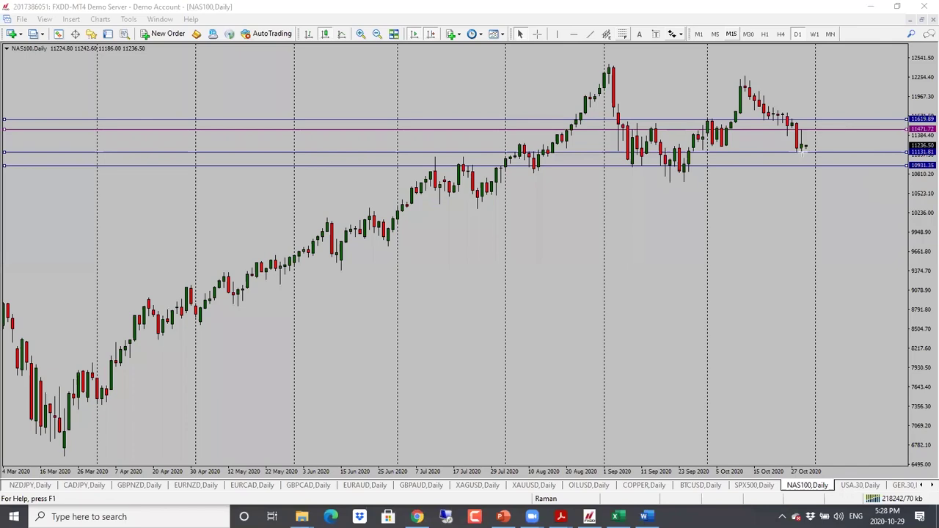
{"action": "mouse_move", "coordinate": [804, 150]}
{"action": "left_mouse_down"}
{"action": "mouse_move", "coordinate": [811, 134]}
{"action": "mouse_move", "coordinate": [818, 149]}
{"action": "mouse_move", "coordinate": [827, 131]}
{"action": "left_mouse_up"}
{"action": "key", "text": "Escape"}
On the USA.30 daily chart, sketch a drop and a red 26017.14 support mark, then erase them
{"action": "left_click", "coordinate": [861, 486]}
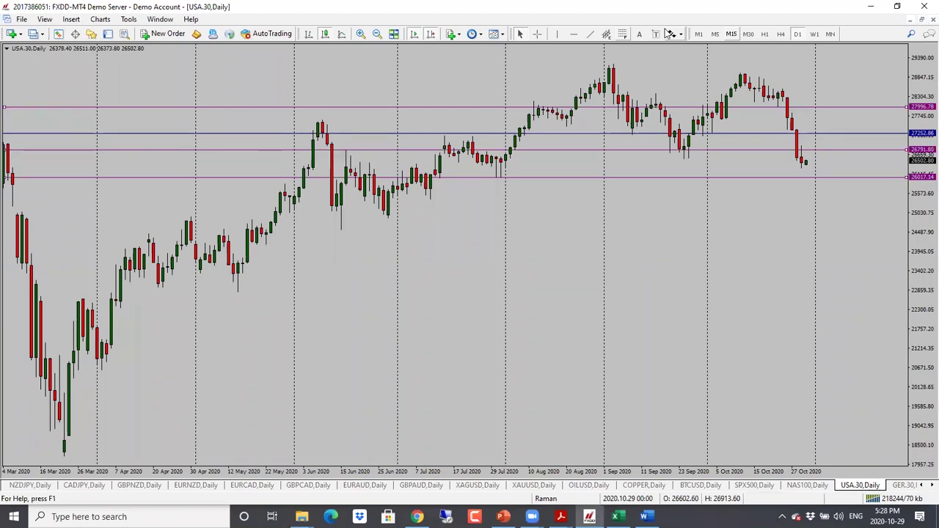
{"action": "left_click", "coordinate": [825, 185]}
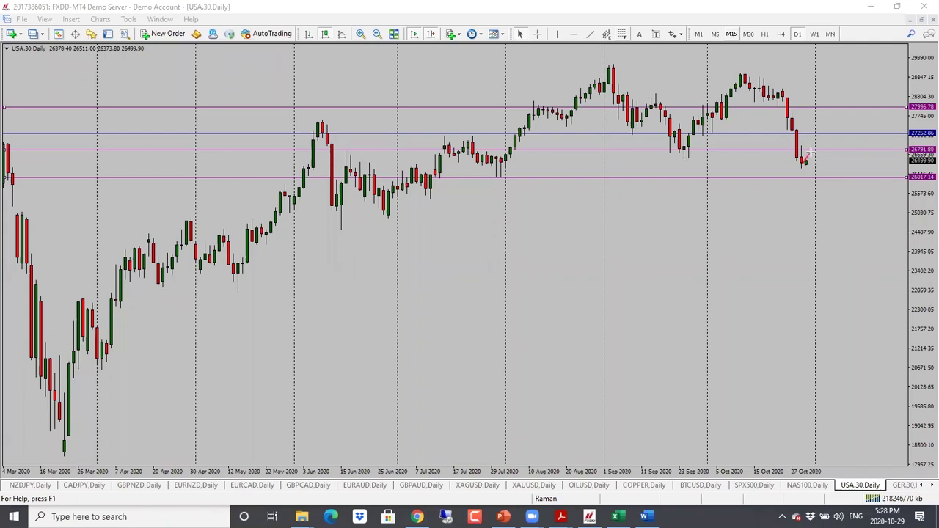
{"action": "left_click_drag", "start_coordinate": [810, 152], "coordinate": [817, 178]}
{"action": "left_click_drag", "start_coordinate": [484, 177], "coordinate": [910, 179]}
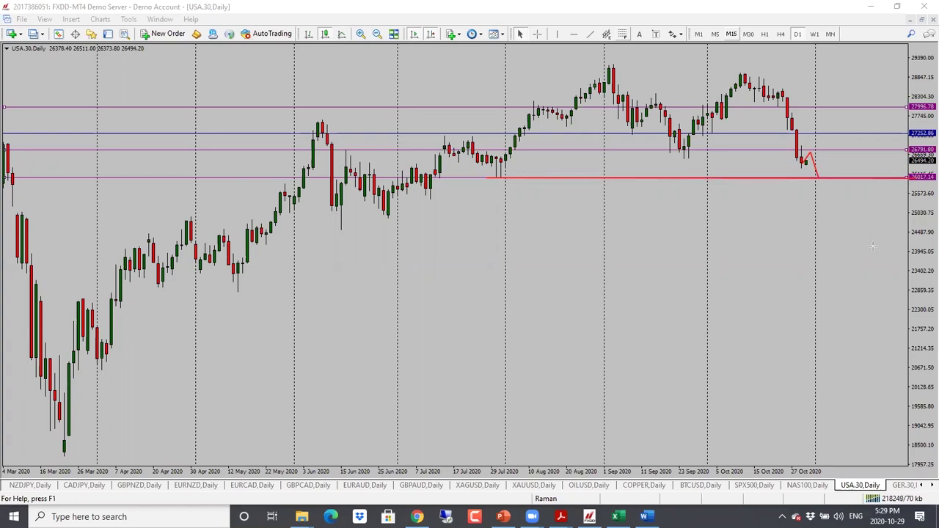
{"action": "key", "text": "e"}
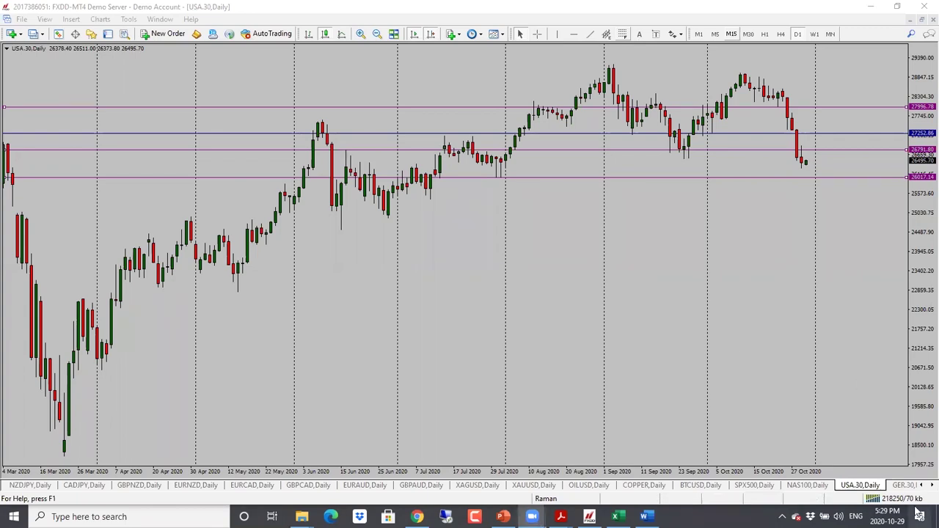
On GER.30 daily, move 11581.60 down to 11235.96 and 11408.78 up to 11424.49, then scroll the tabs
{"action": "left_click", "coordinate": [902, 486]}
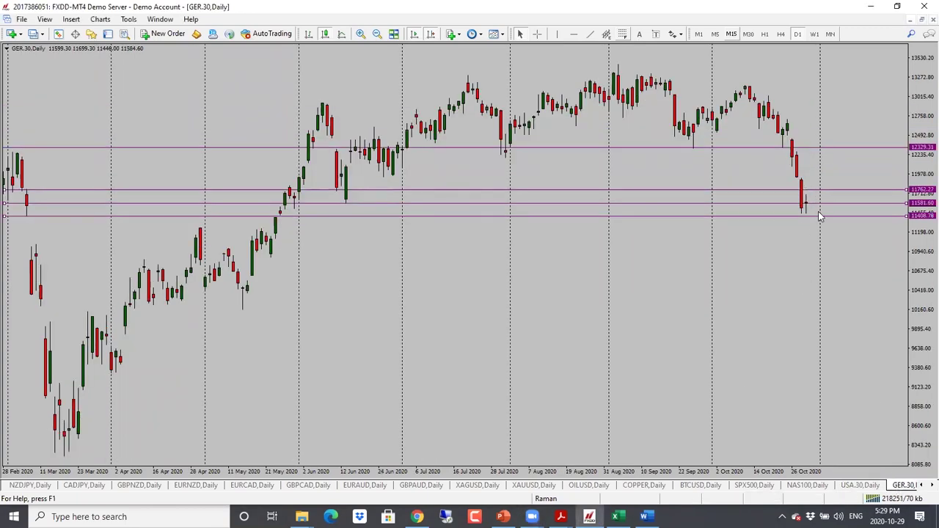
{"action": "left_click_drag", "start_coordinate": [835, 203], "coordinate": [849, 229]}
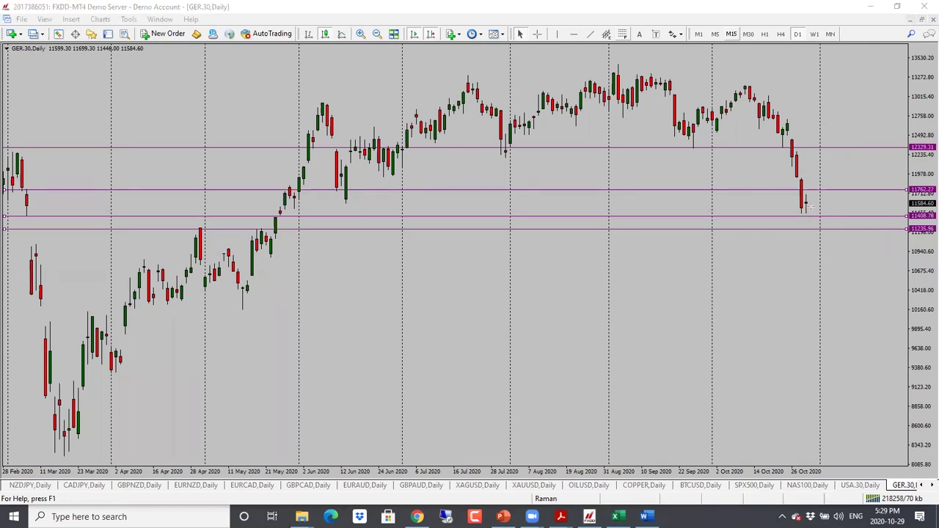
{"action": "mouse_move", "coordinate": [810, 209]}
{"action": "left_mouse_down"}
{"action": "mouse_move", "coordinate": [814, 214]}
{"action": "mouse_move", "coordinate": [827, 190]}
{"action": "left_mouse_up"}
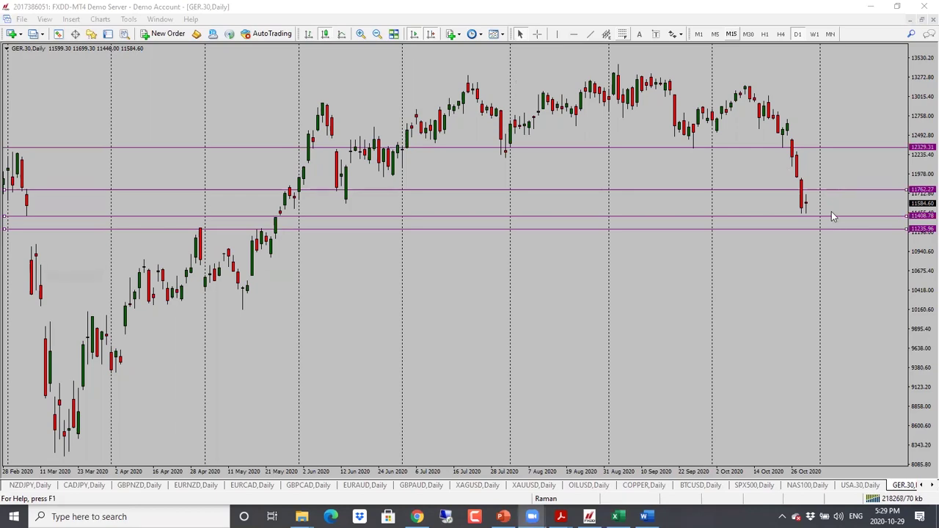
{"action": "left_click_drag", "start_coordinate": [832, 215], "coordinate": [834, 214]}
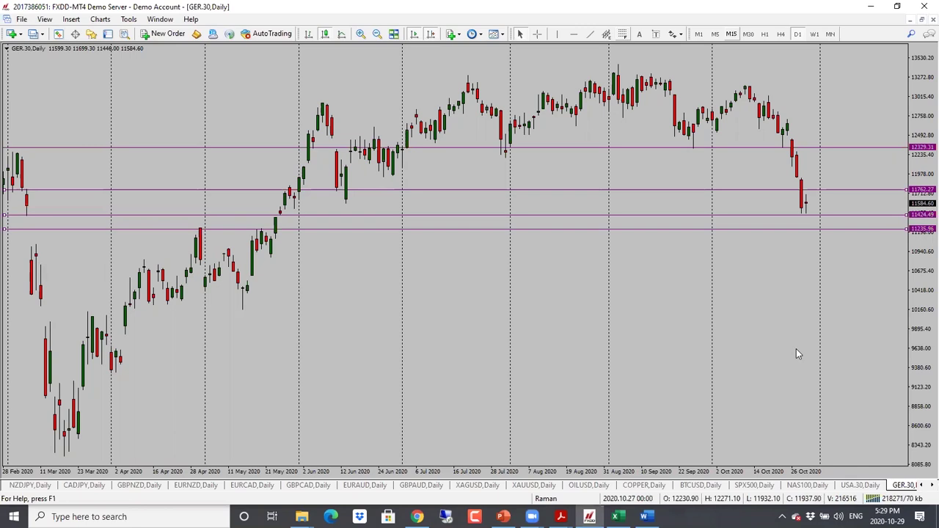
{"action": "left_click", "coordinate": [931, 485]}
{"action": "left_click", "coordinate": [931, 485]}
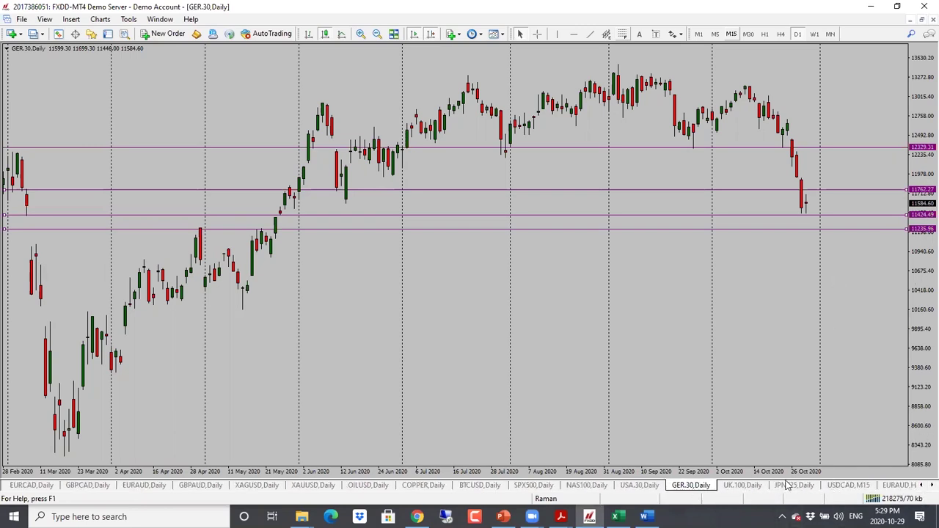
On UK.100 daily, raise the 5582.14 line, set magenta to 5698.22 and blue to 5517.92; clear a sketch
{"action": "left_click", "coordinate": [743, 485]}
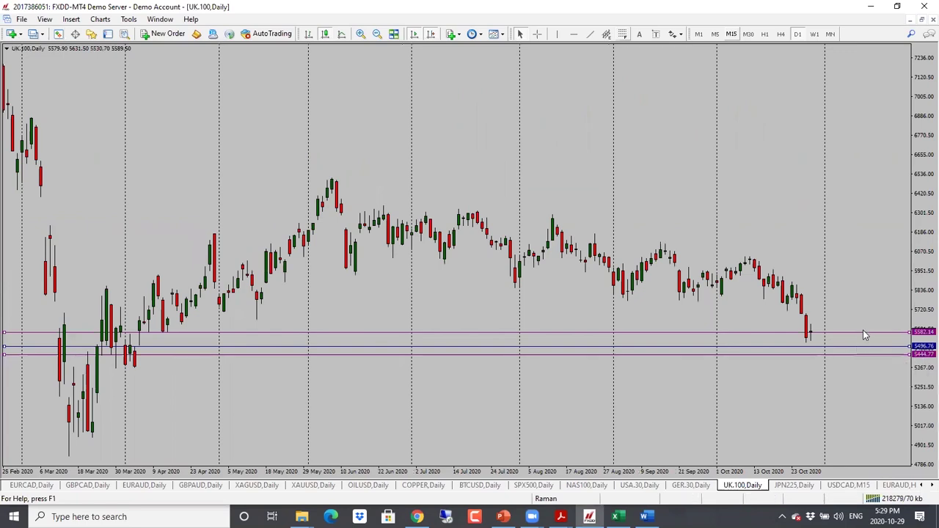
{"action": "mouse_move", "coordinate": [862, 330]}
{"action": "left_mouse_down"}
{"action": "mouse_move", "coordinate": [858, 316]}
{"action": "mouse_move", "coordinate": [862, 327]}
{"action": "left_mouse_up"}
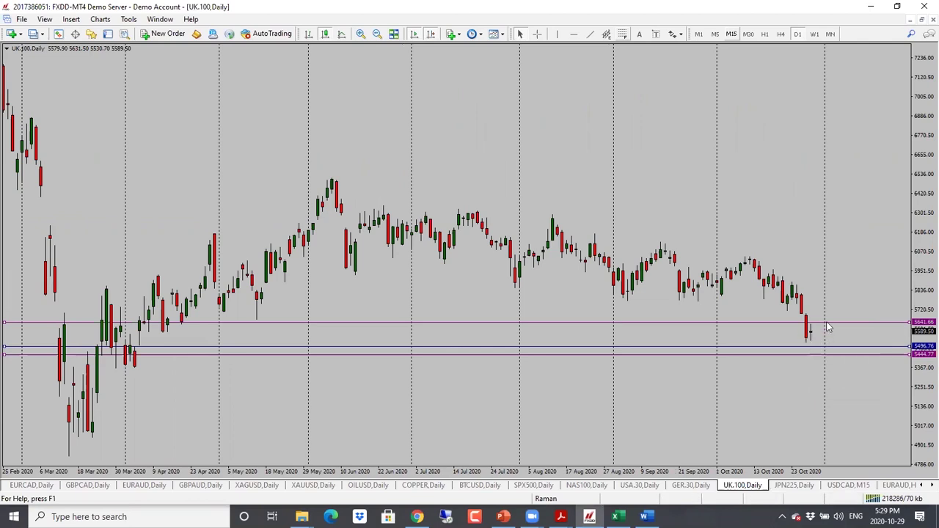
{"action": "left_click_drag", "start_coordinate": [828, 323], "coordinate": [829, 317]}
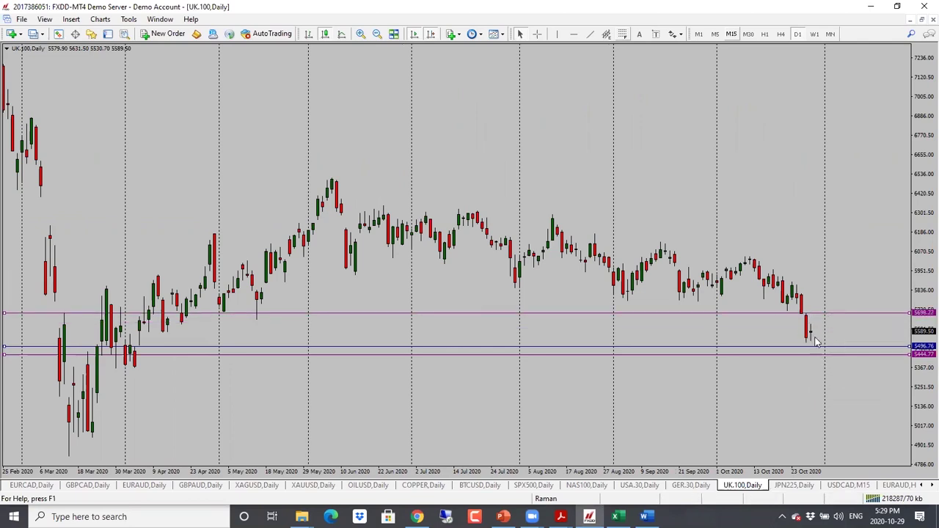
{"action": "left_click_drag", "start_coordinate": [825, 347], "coordinate": [824, 343]}
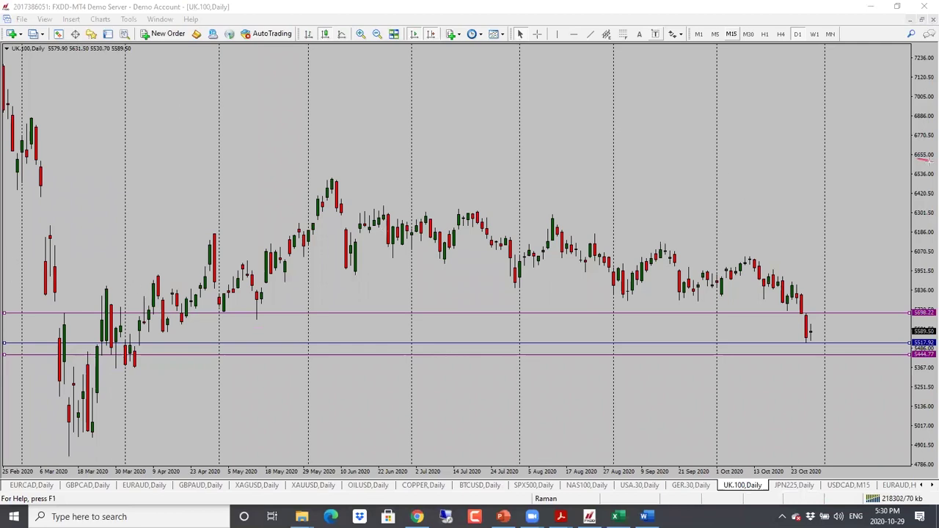
{"action": "mouse_move", "coordinate": [809, 331]}
{"action": "left_mouse_down"}
{"action": "mouse_move", "coordinate": [829, 338]}
{"action": "mouse_move", "coordinate": [836, 314]}
{"action": "left_mouse_up"}
{"action": "key", "text": "Escape"}
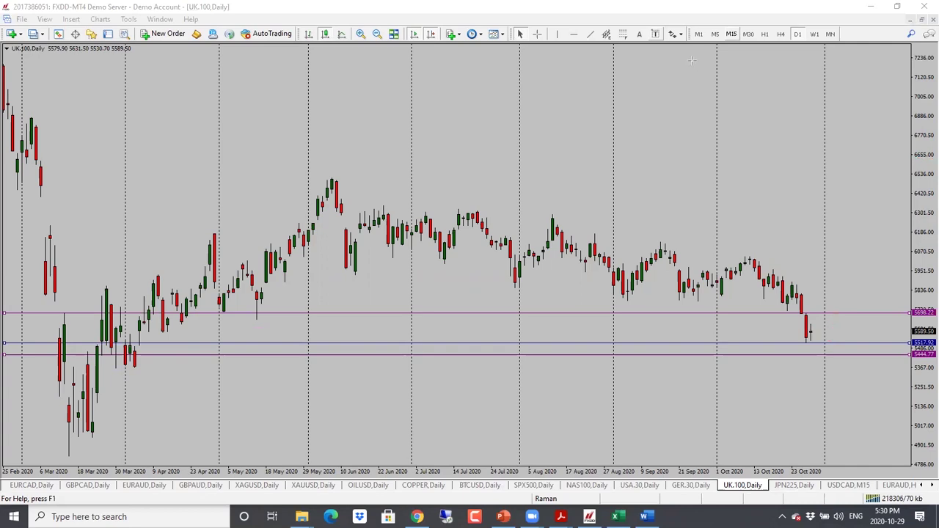
On JPN225 daily, raise the blue line to 23400.65, then sketch resistance marks and clear them
{"action": "left_click", "coordinate": [798, 486]}
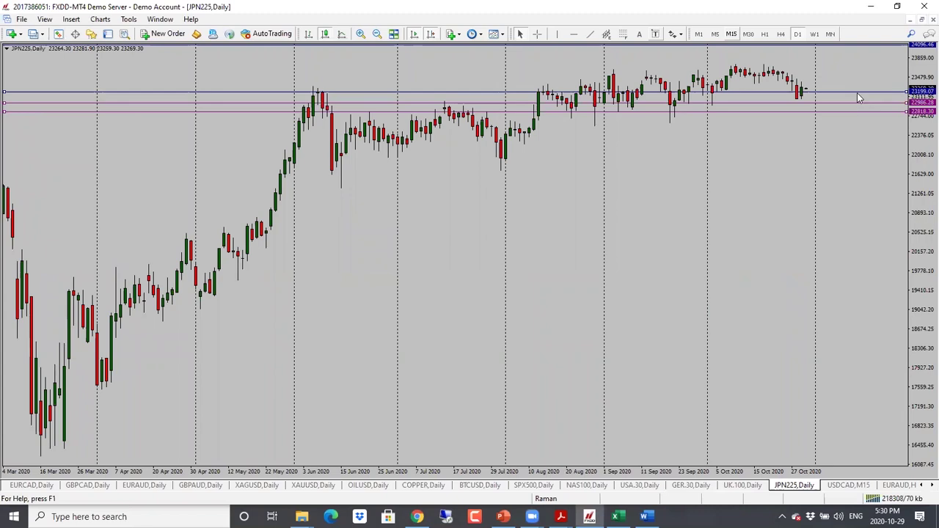
{"action": "left_click_drag", "start_coordinate": [856, 92], "coordinate": [857, 81]}
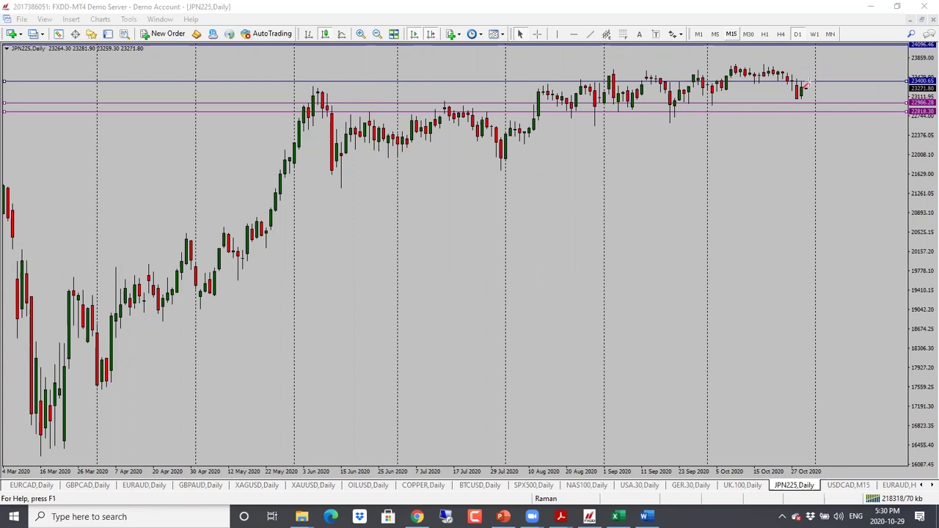
{"action": "left_click_drag", "start_coordinate": [803, 90], "coordinate": [822, 115]}
{"action": "left_click_drag", "start_coordinate": [736, 83], "coordinate": [899, 81]}
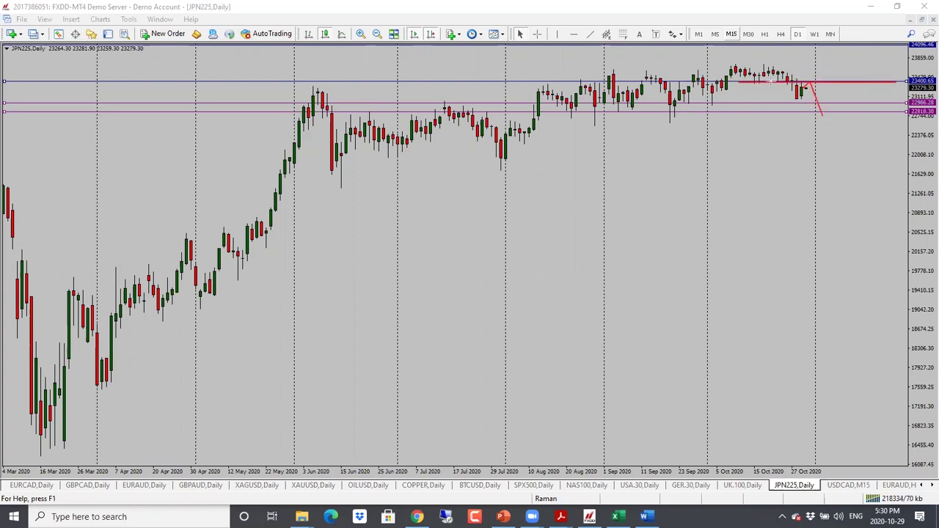
{"action": "left_click_drag", "start_coordinate": [718, 67], "coordinate": [908, 65]}
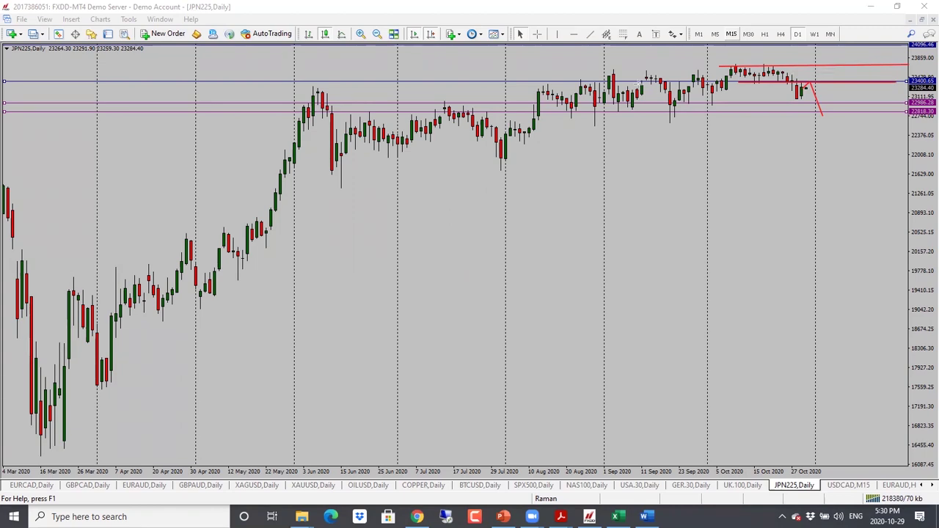
{"action": "key", "text": "BackSpace"}
{"action": "key", "text": "BackSpace"}
{"action": "key", "text": "BackSpace"}
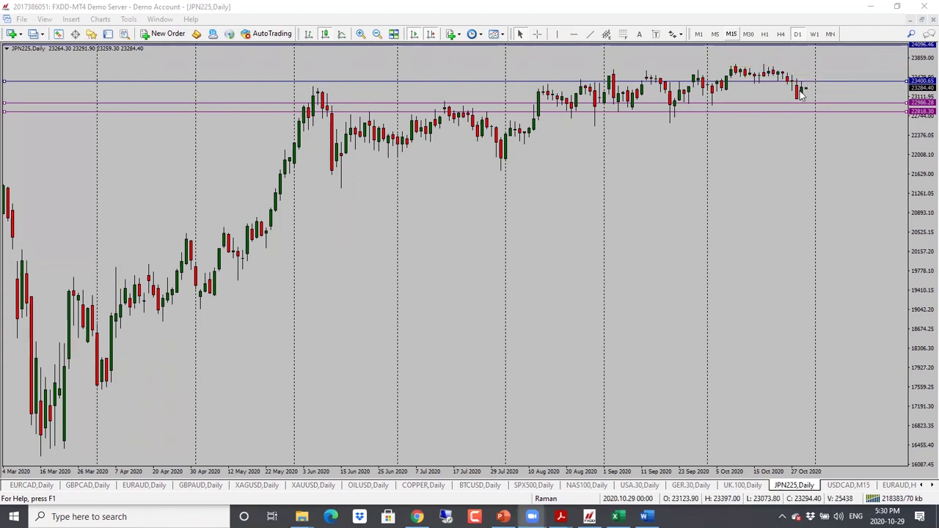